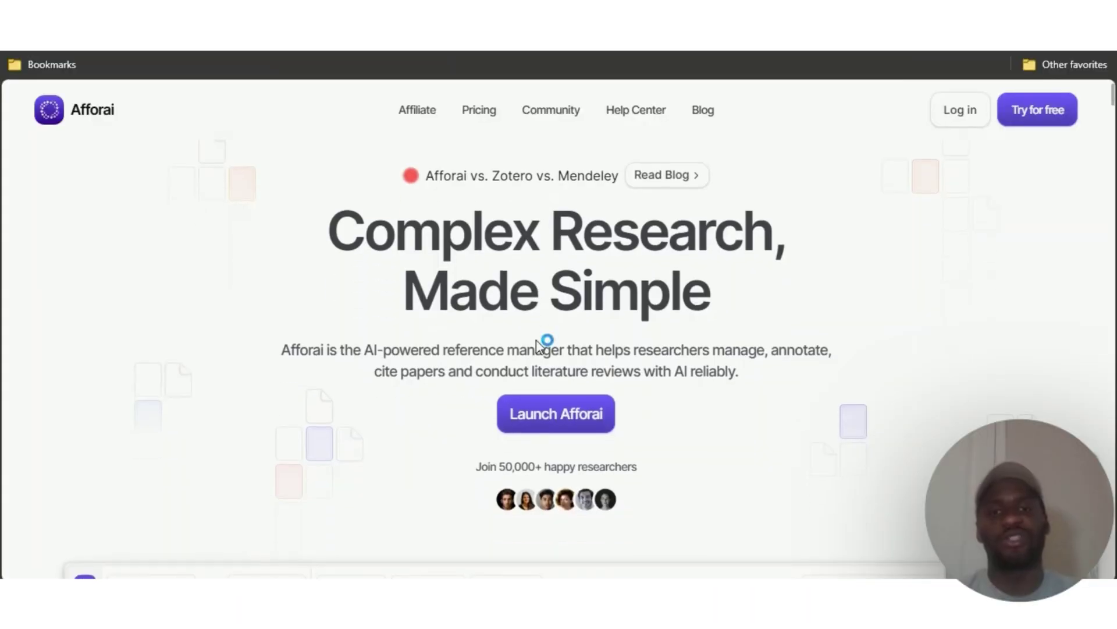
Scroll the Afforai homepage down to the sample research library listing papers
scroll(492, 416, "down", 6)
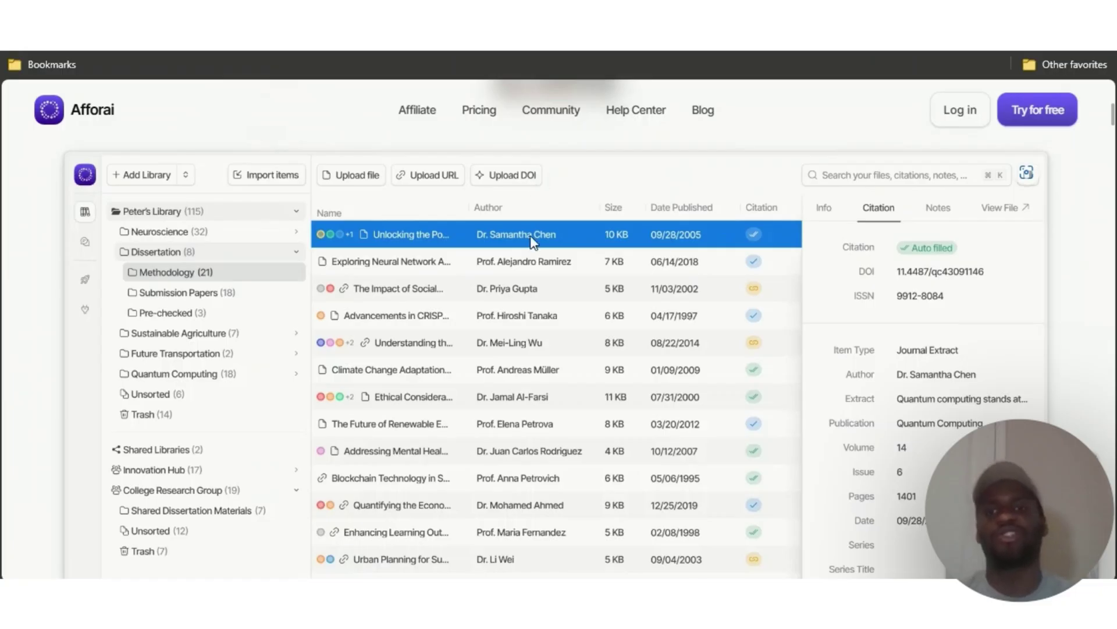
Scroll past the Reference Manager and Notebook cards to the Afforai Cite section
scroll(531, 282, "down", 10)
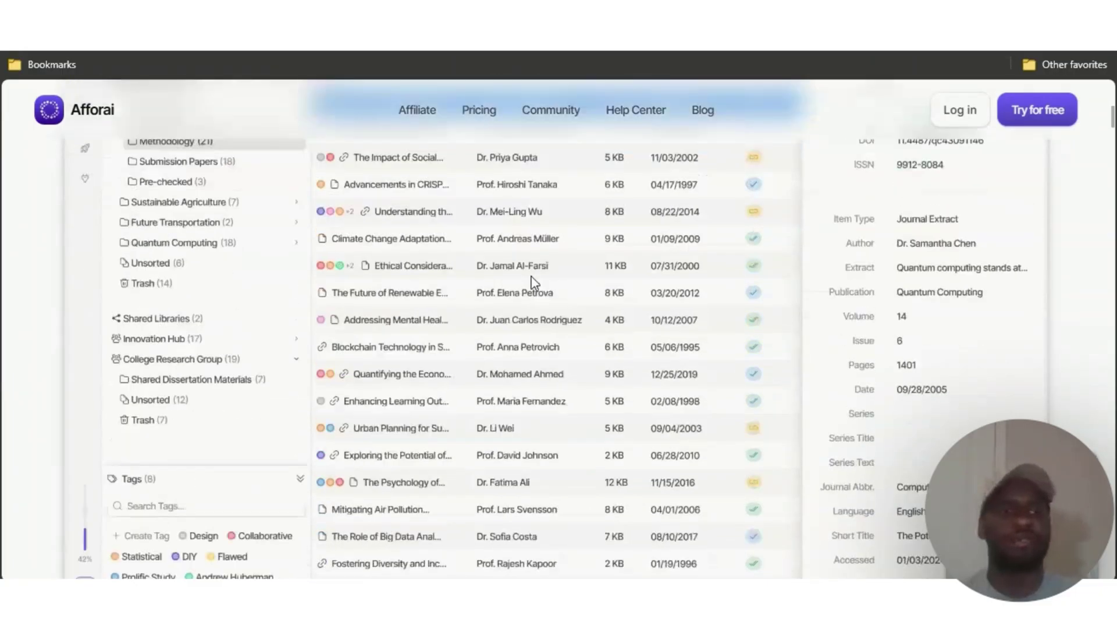
scroll(529, 281, "up", 5)
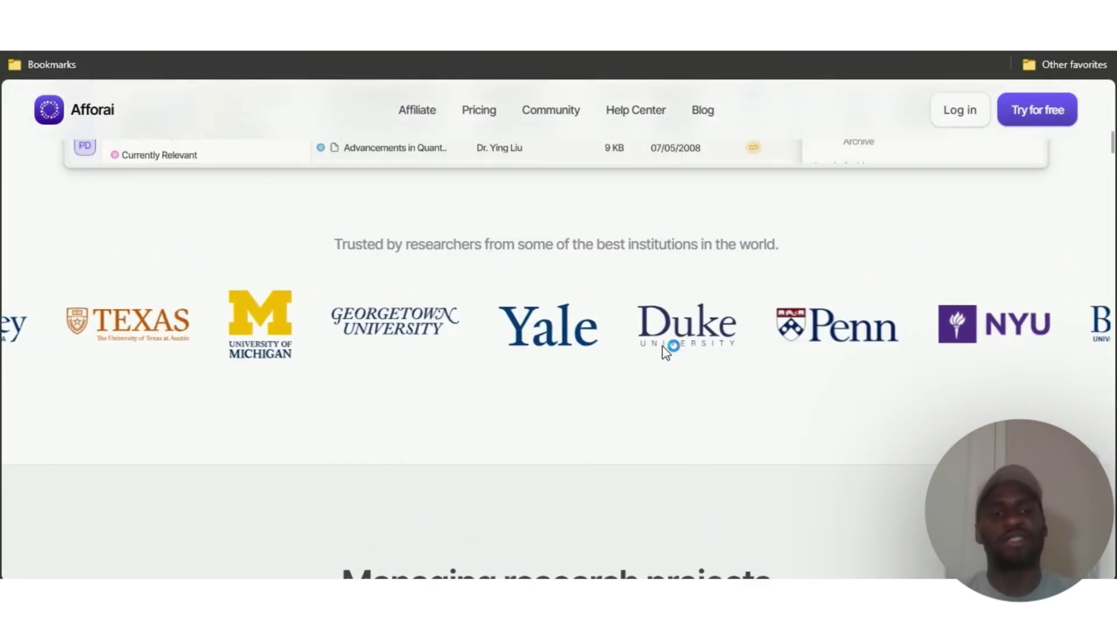
scroll(614, 508, "down", 9)
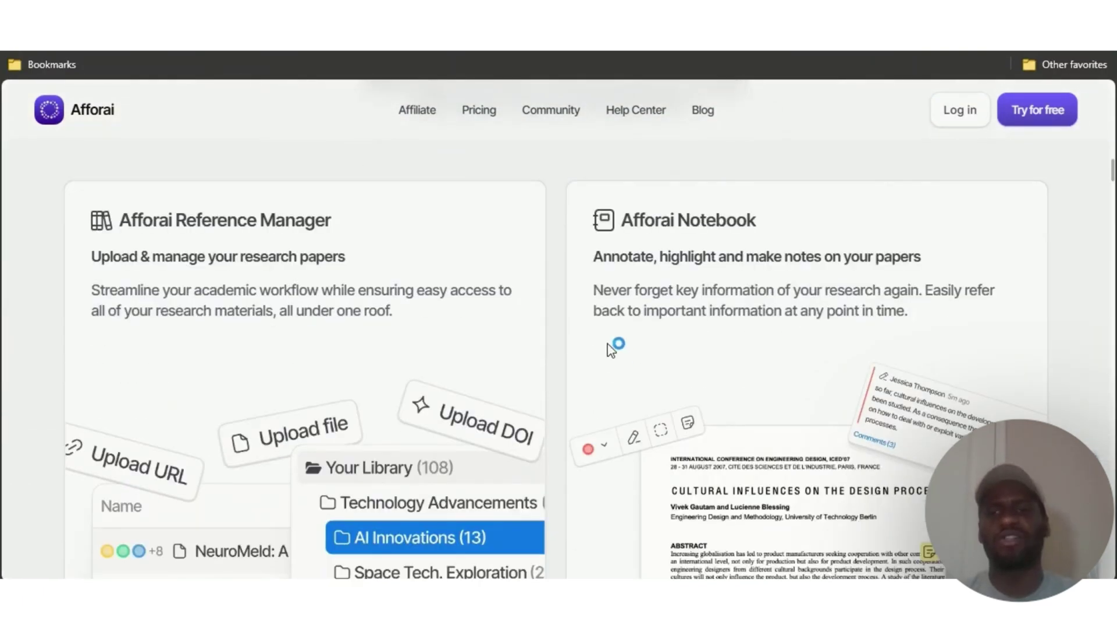
scroll(611, 349, "down", 2)
scroll(656, 316, "up", 2)
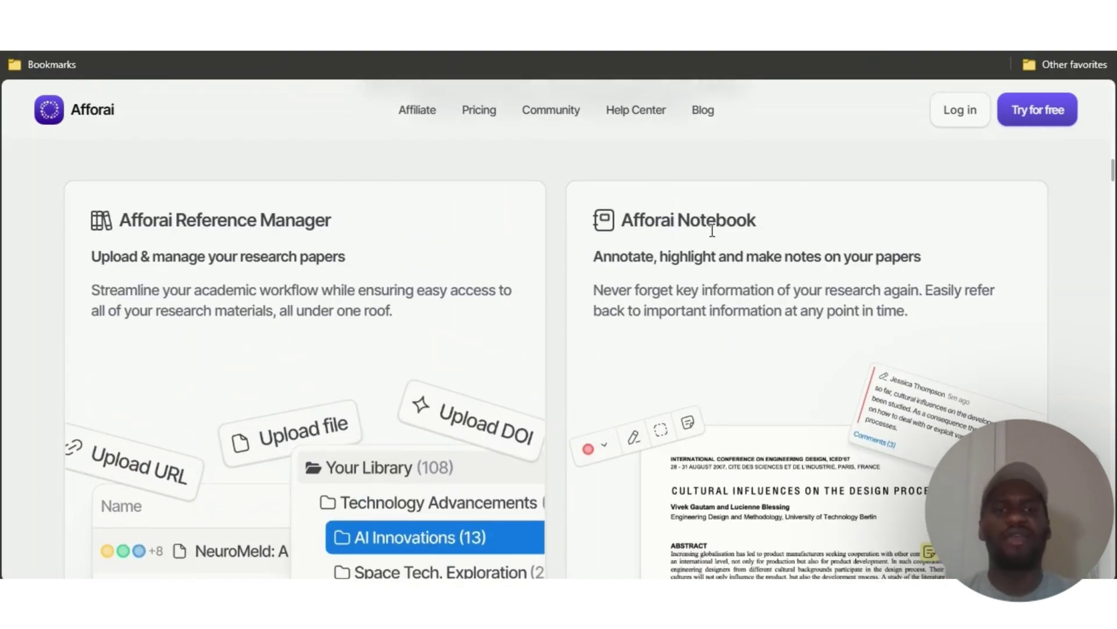
scroll(713, 230, "down", 3)
scroll(712, 230, "up", 2)
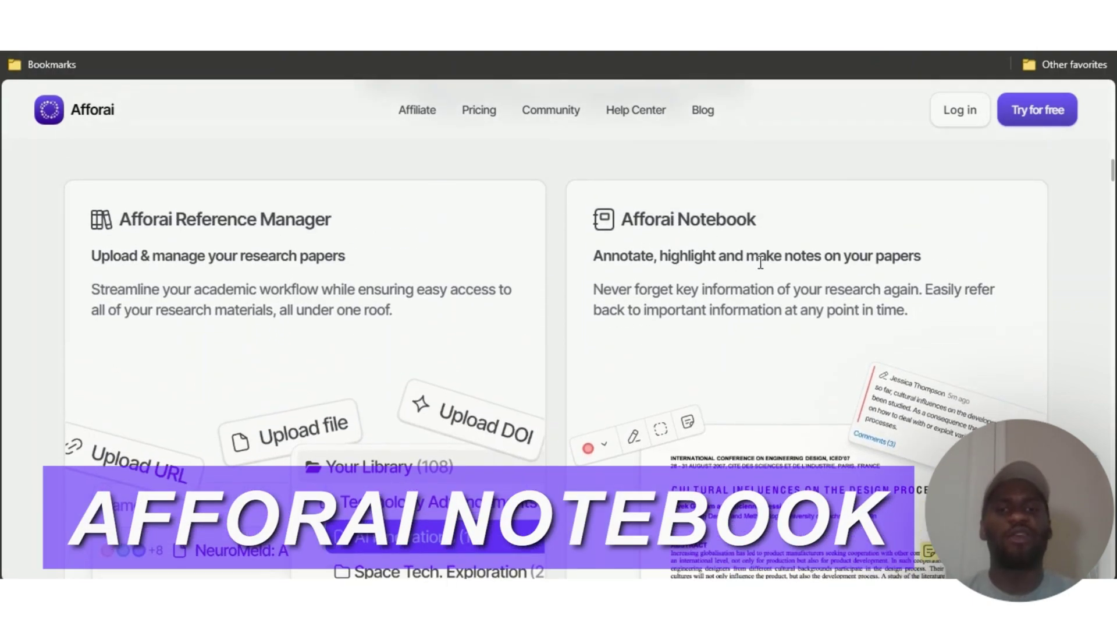
scroll(780, 332, "down", 2)
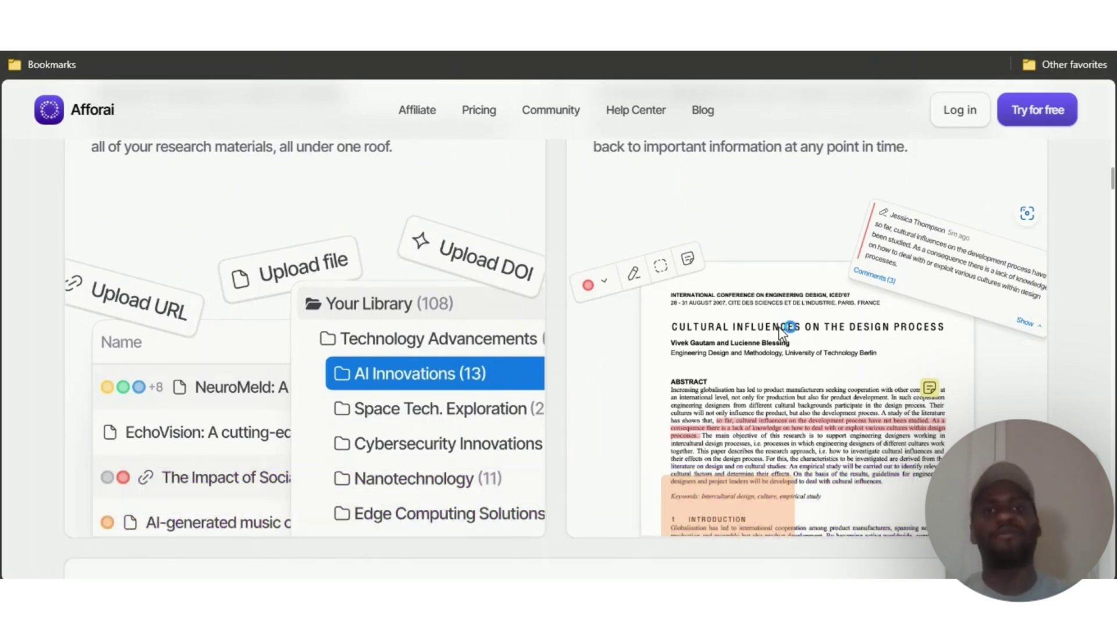
scroll(723, 340, "down", 5)
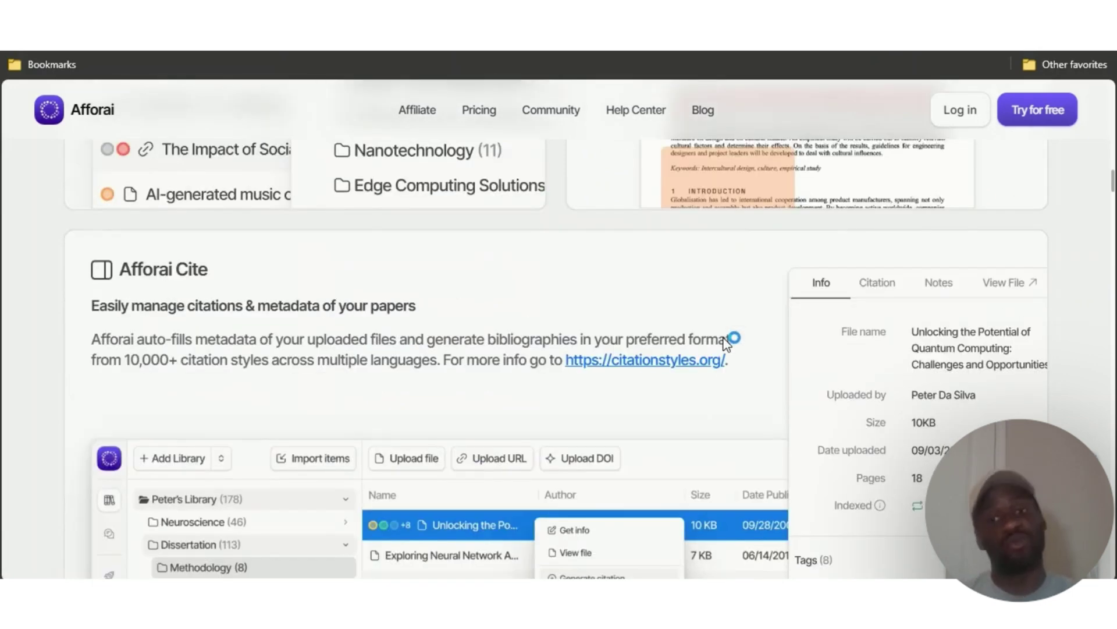
scroll(725, 340, "down", 2)
scroll(652, 344, "up", 1)
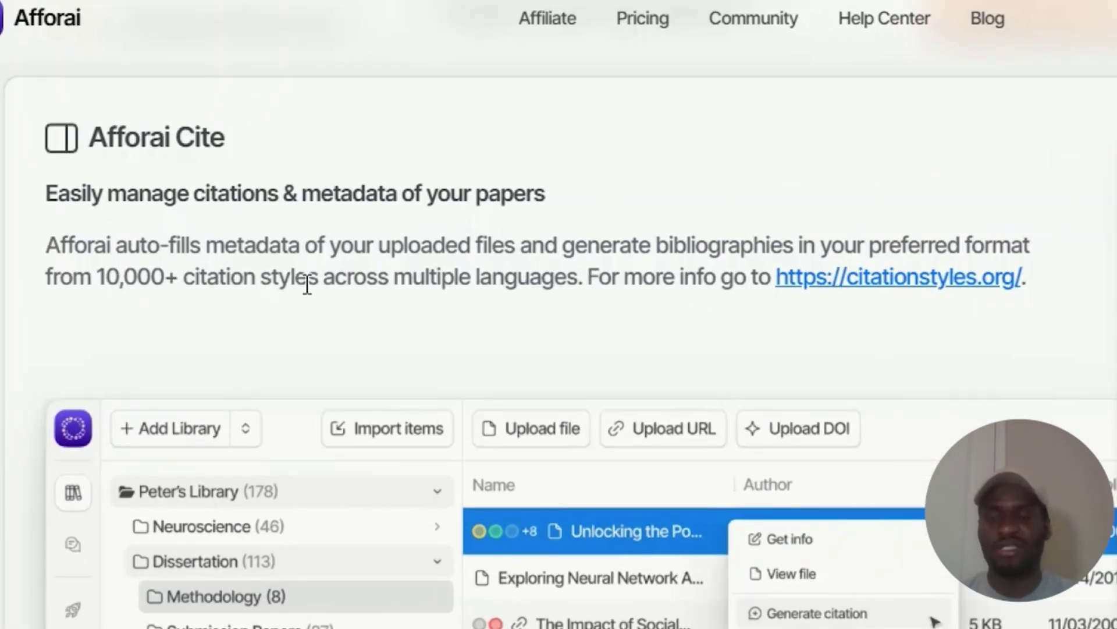
Visit citationstyles.org and view its 'Software products that use CSL' list
left_click(830, 278)
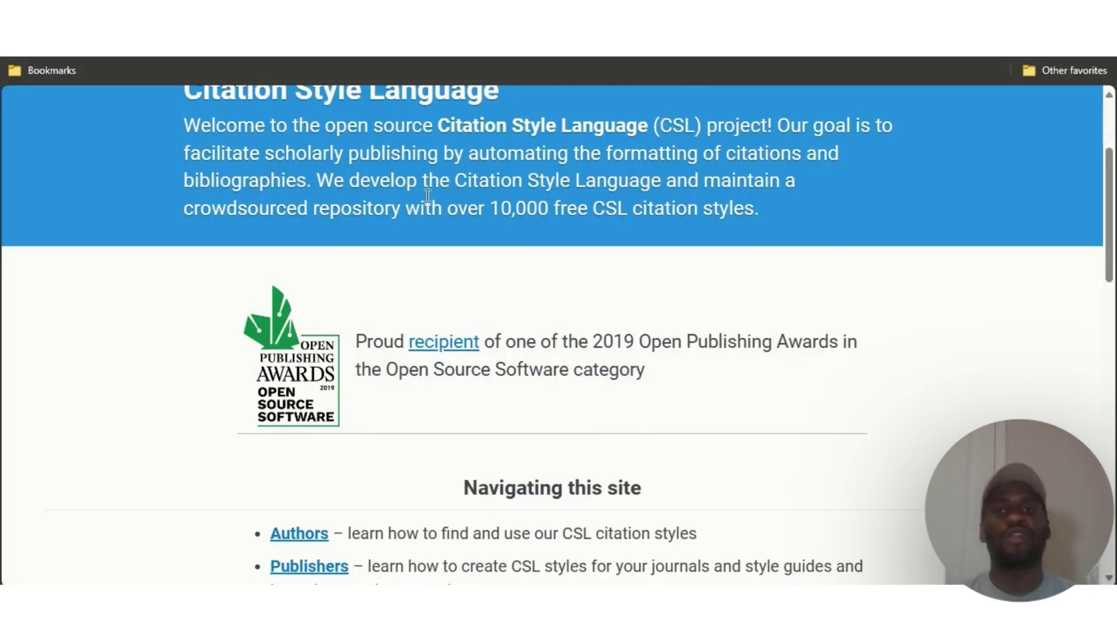
scroll(428, 195, "up", 3)
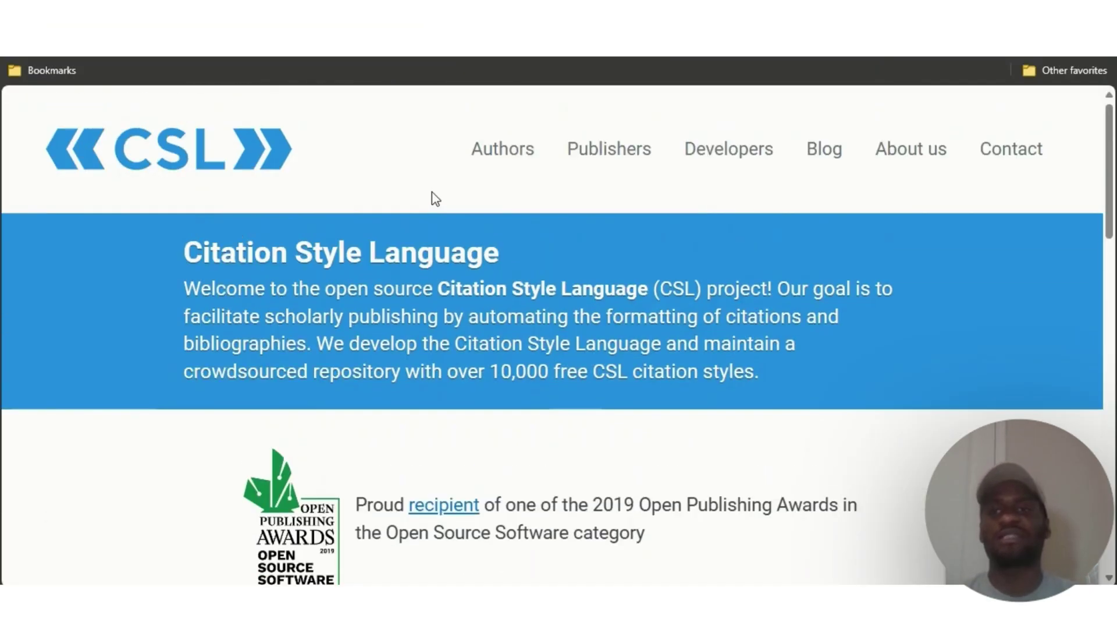
scroll(602, 254, "down", 10)
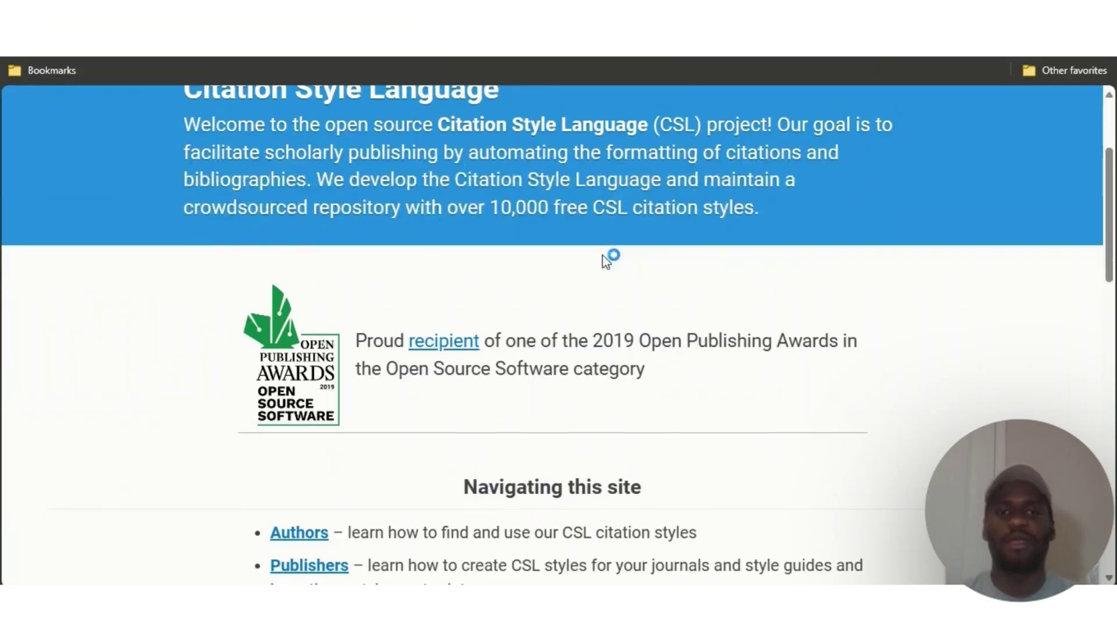
scroll(605, 258, "down", 8)
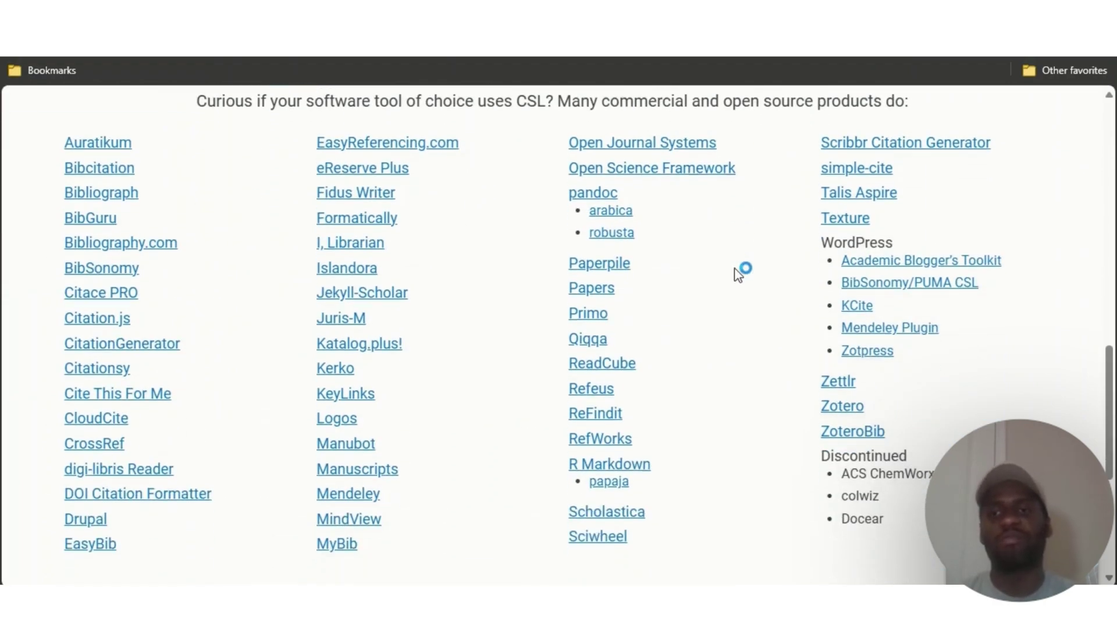
scroll(740, 274, "up", 6)
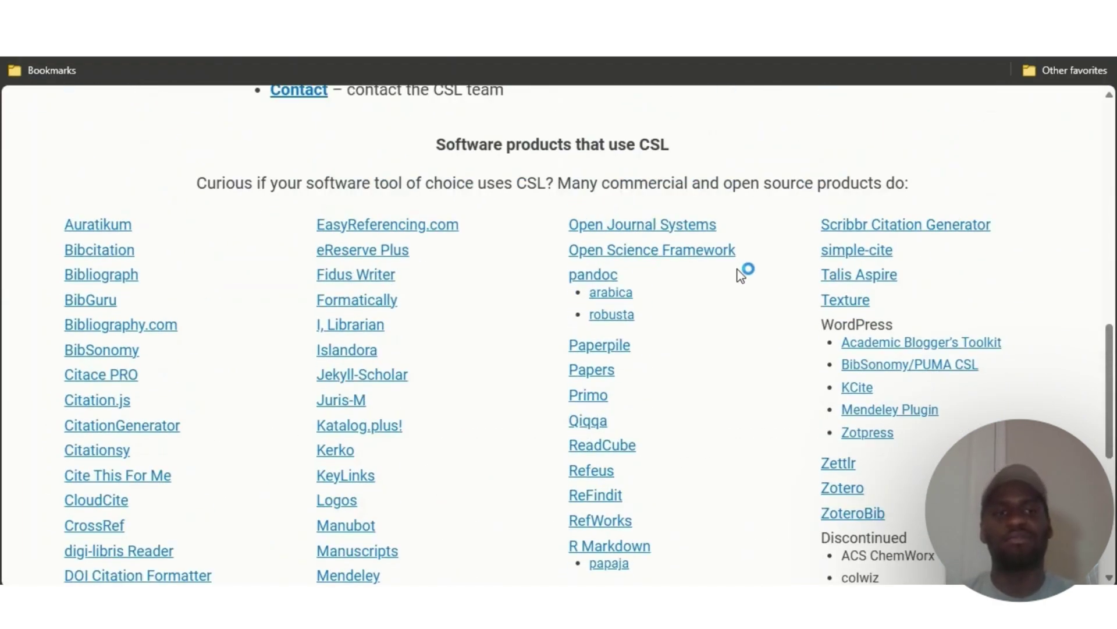
scroll(740, 271, "down", 4)
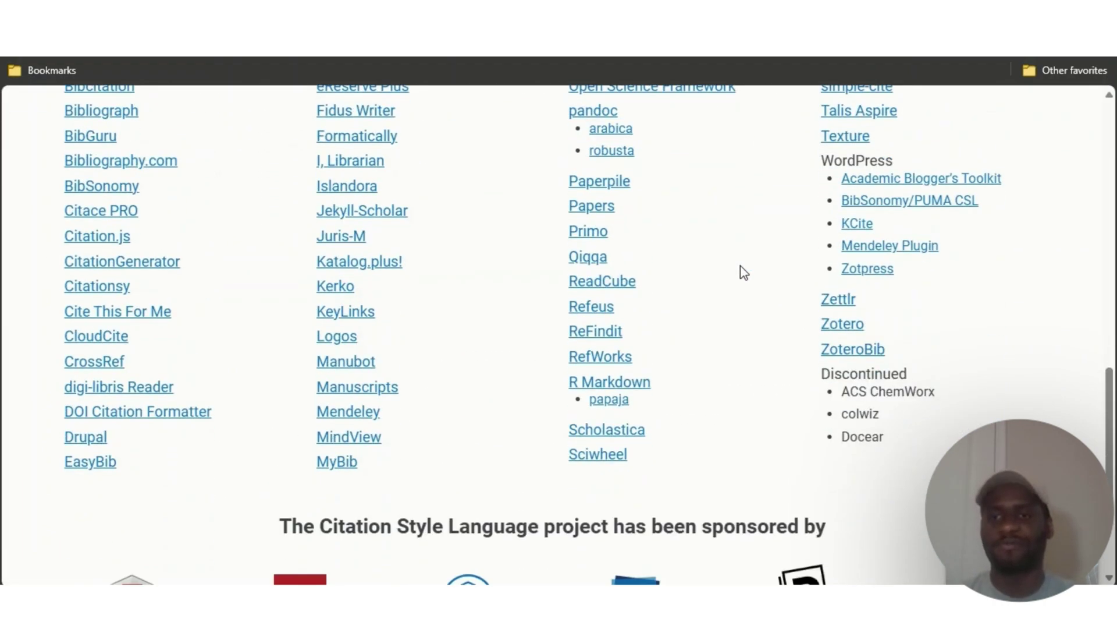
scroll(736, 274, "up", 3)
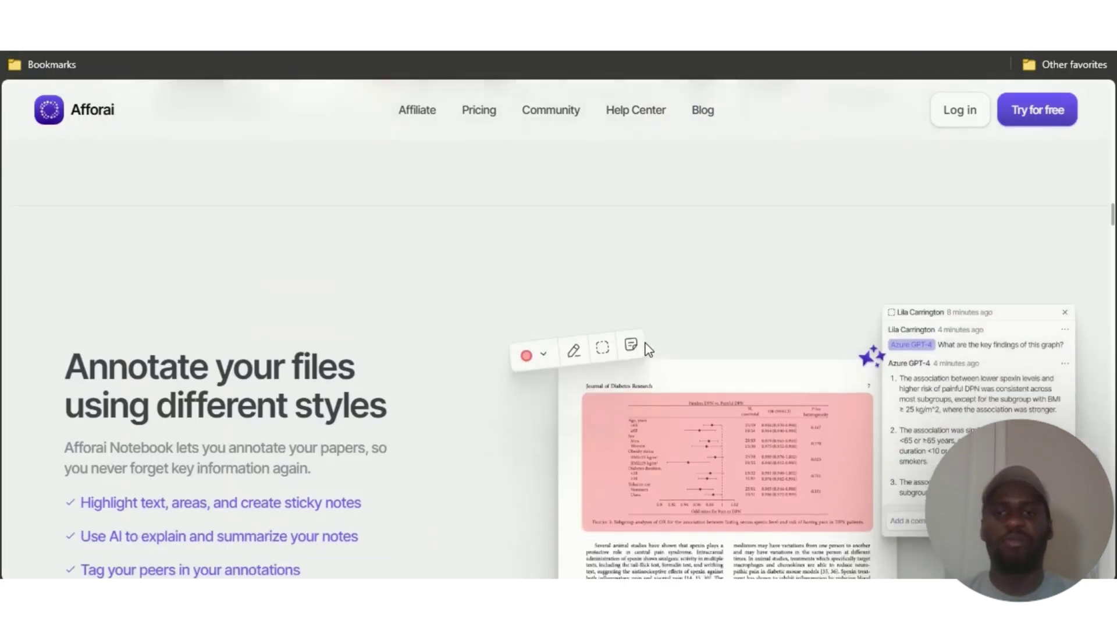
Scroll through the Annotate and formats sections down to 'Share your research papers'
scroll(646, 348, "up", 1)
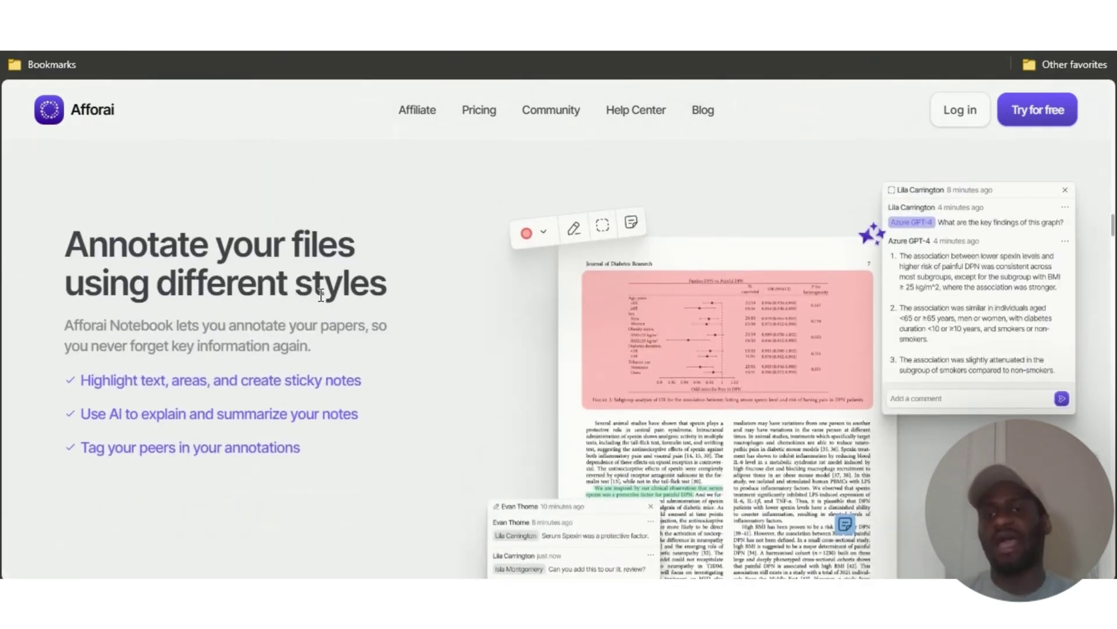
scroll(609, 315, "down", 6)
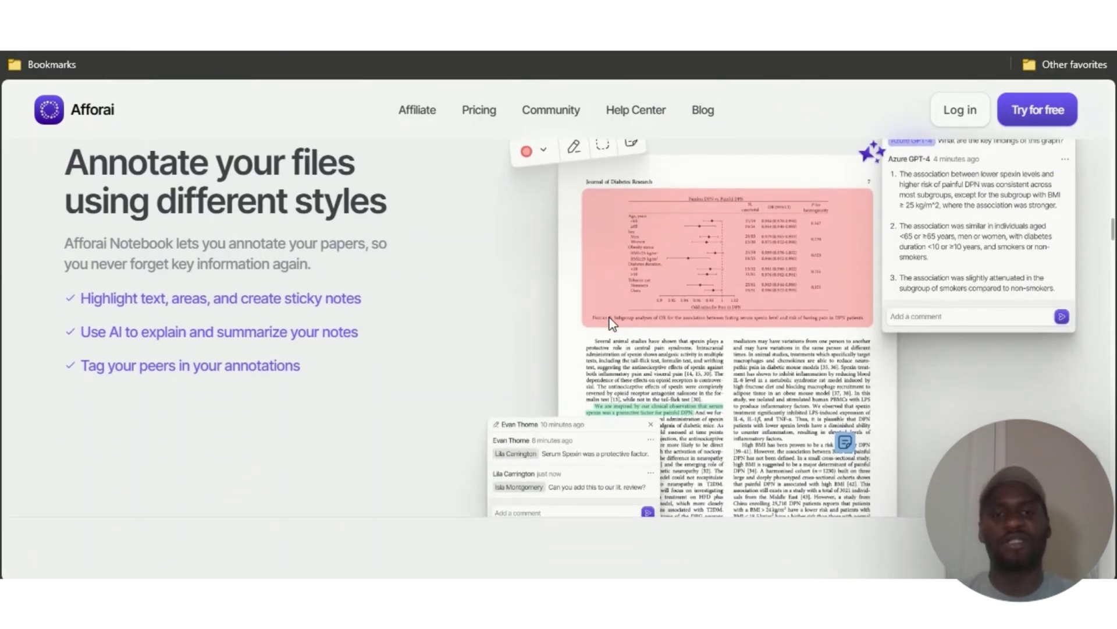
scroll(614, 326, "down", 1)
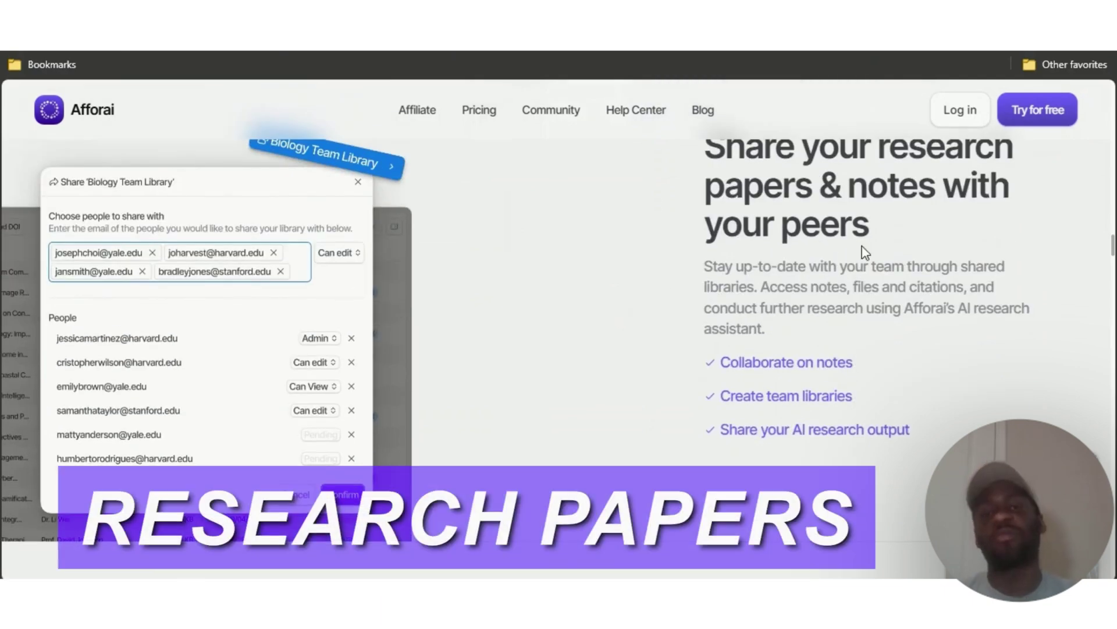
scroll(863, 248, "down", 5)
scroll(482, 324, "down", 3)
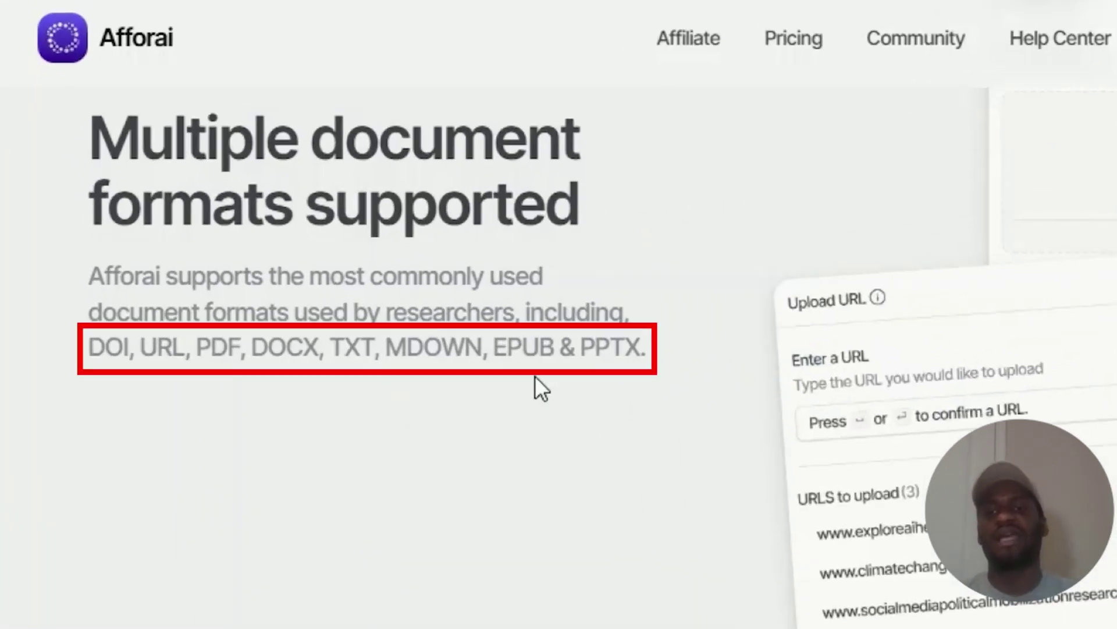
scroll(715, 376, "down", 5)
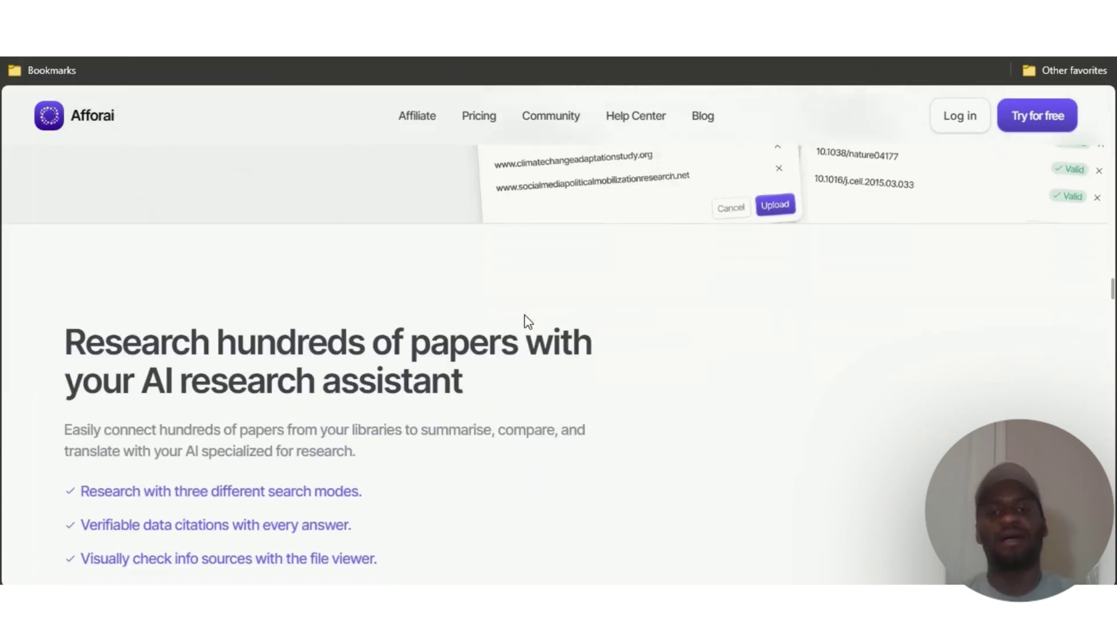
scroll(528, 320, "down", 5)
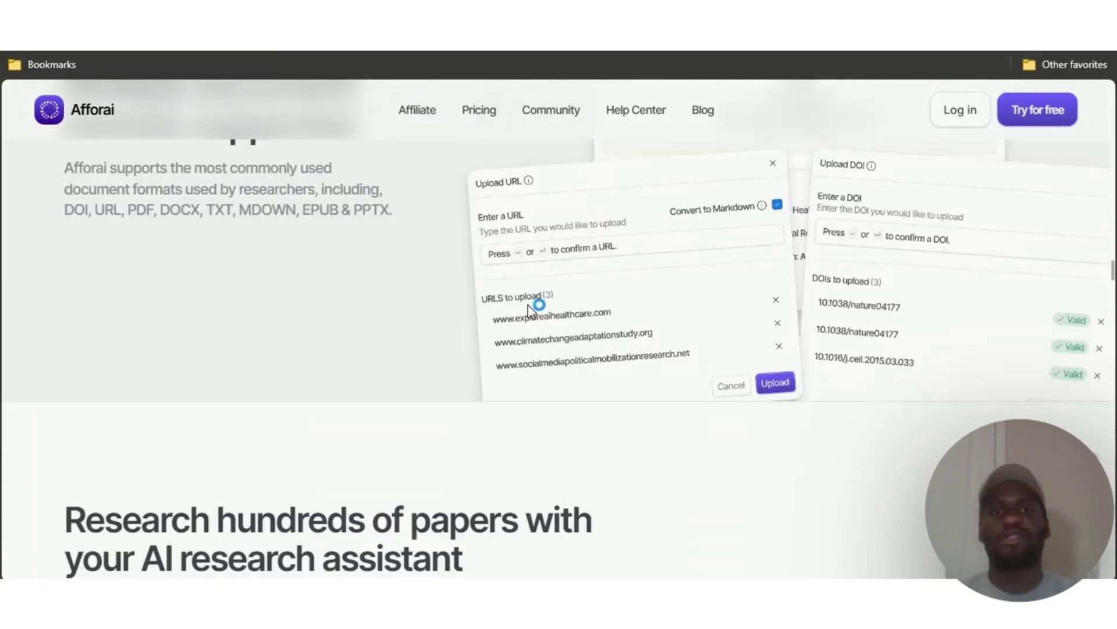
scroll(531, 297, "down", 10)
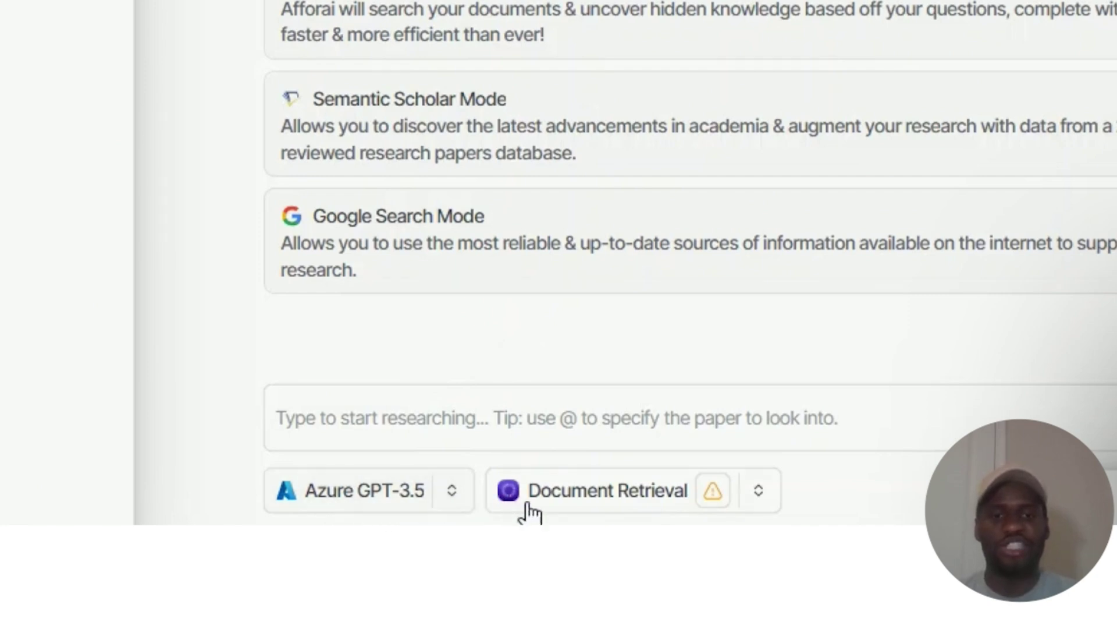
Show the Document Retrieval, Semantic Scholar and Google Search tool options
left_click(591, 494)
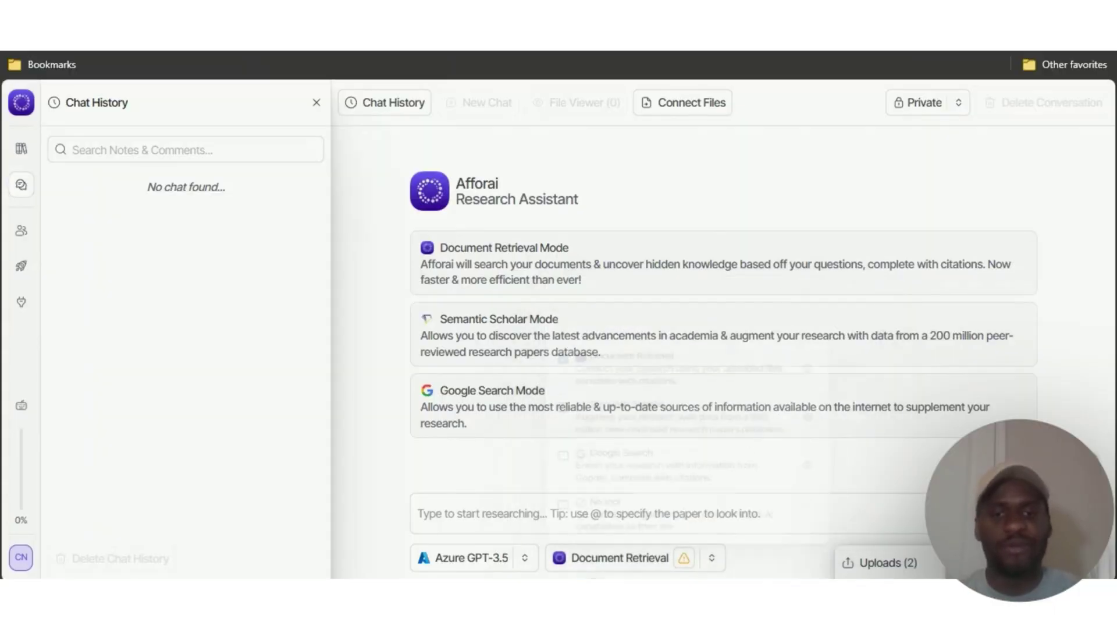
left_click(486, 557)
scroll(561, 431, "down", 2)
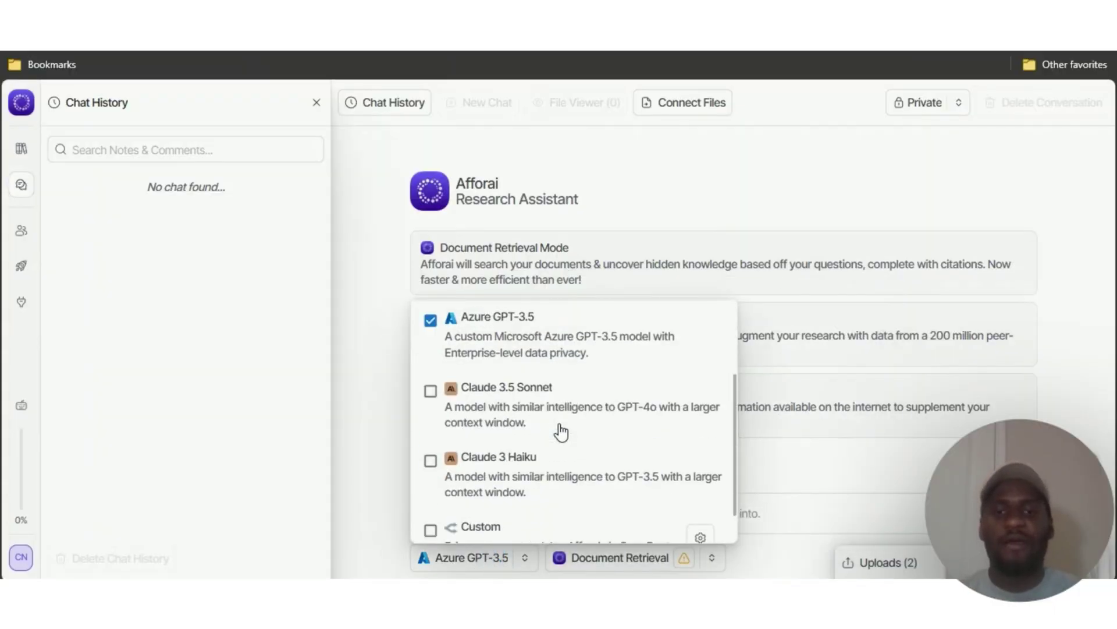
scroll(529, 524, "down", 1)
scroll(532, 483, "up", 3)
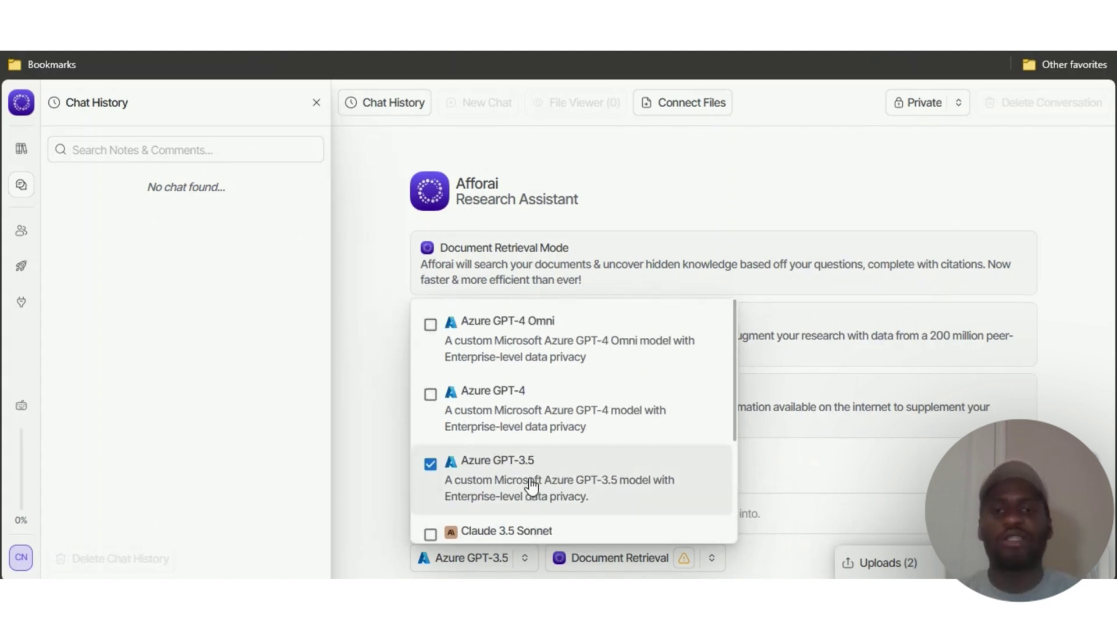
scroll(524, 501, "down", 3)
scroll(506, 501, "up", 3)
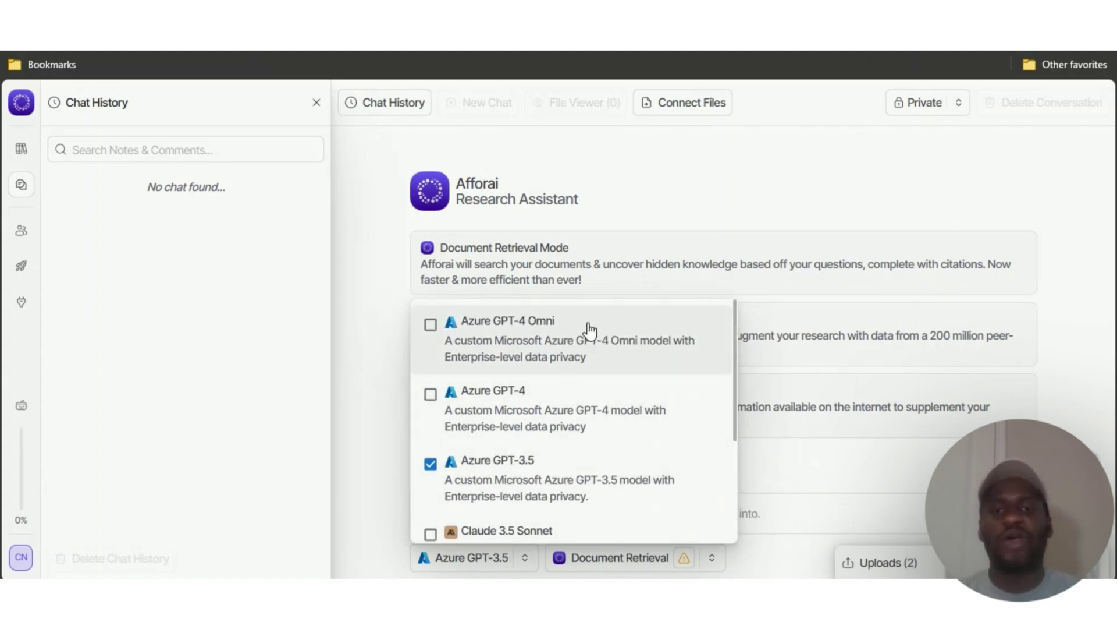
scroll(559, 416, "down", 3)
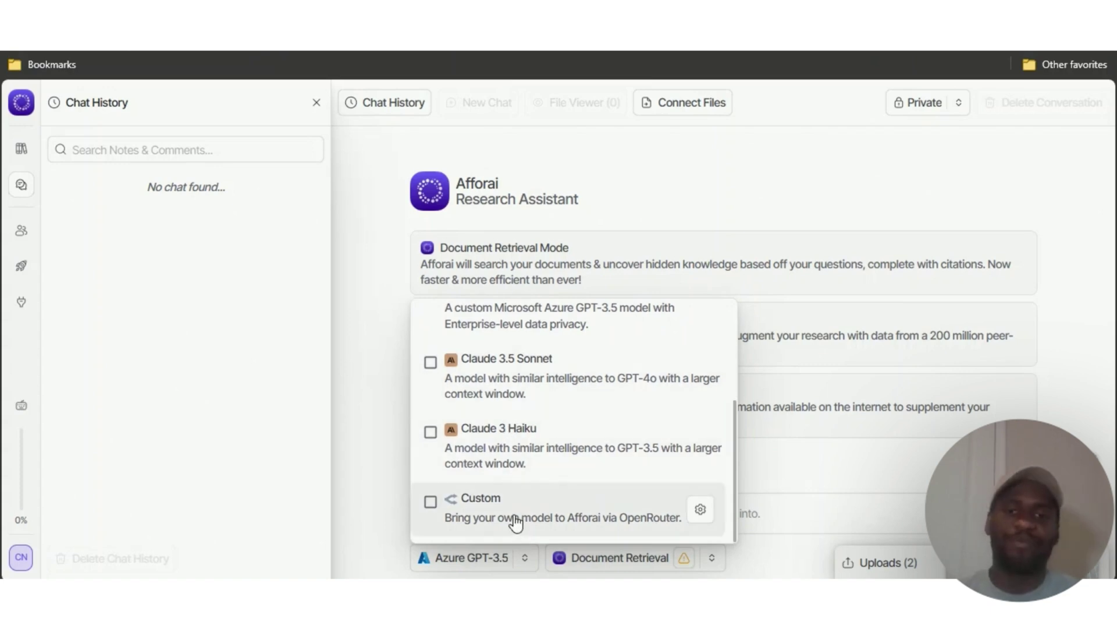
left_click(611, 517)
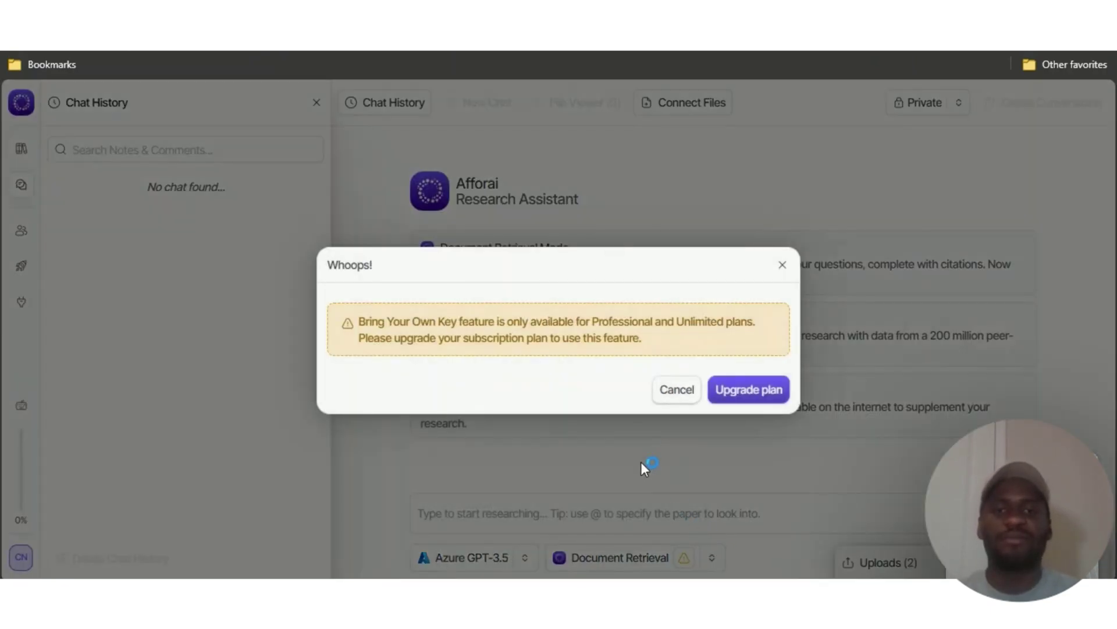
left_click(677, 390)
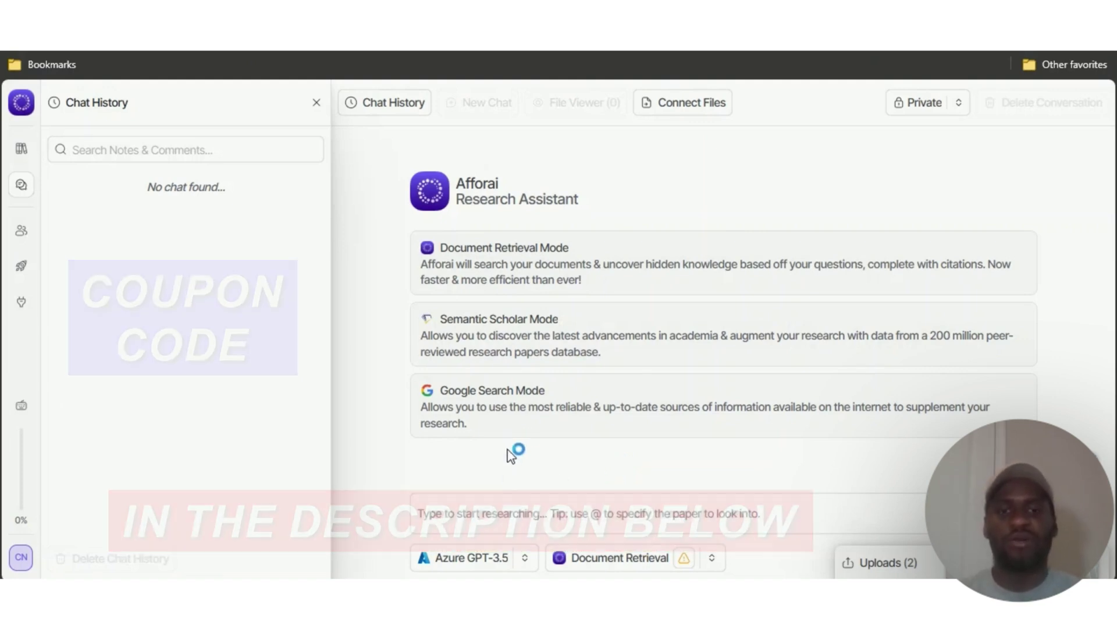
With No tool selected, ask 'what is the best instagram hashtag strategy'
left_click(528, 521)
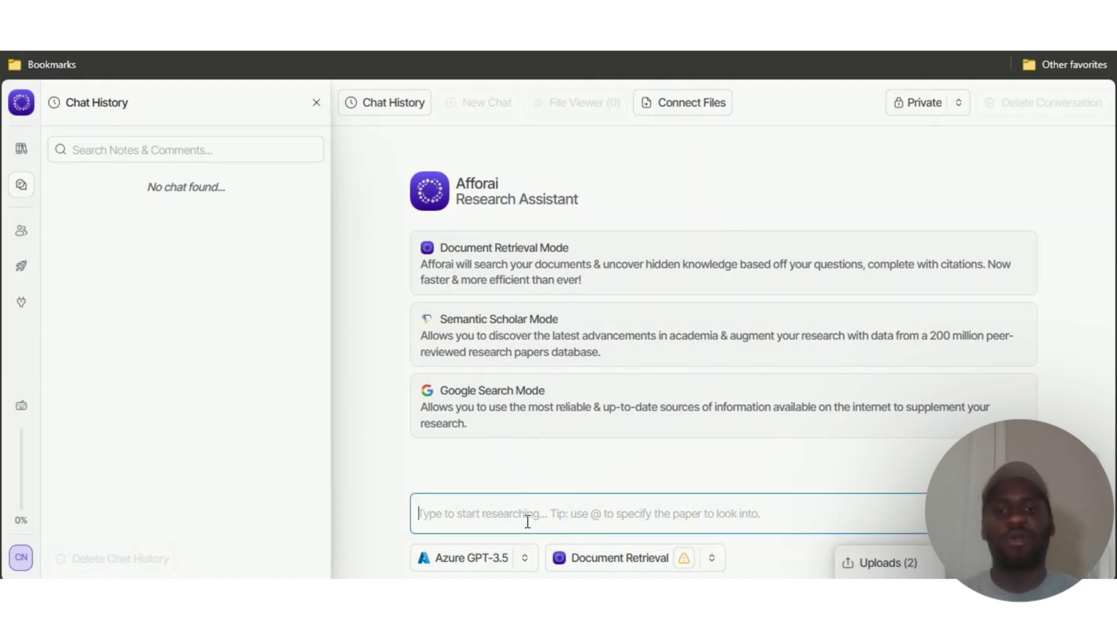
left_click(628, 566)
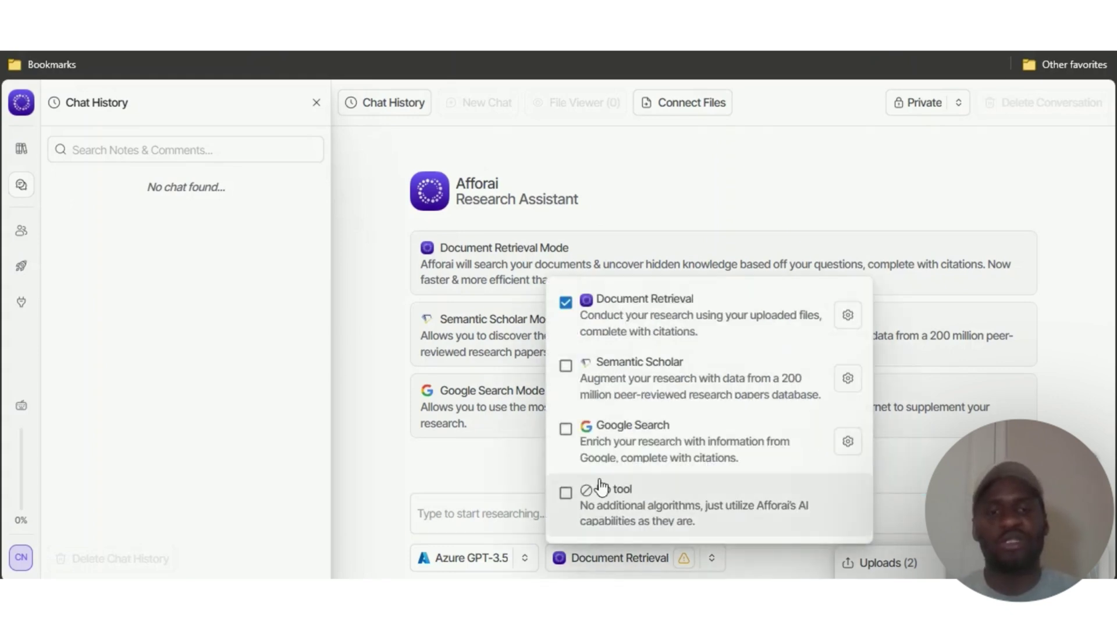
left_click(565, 504)
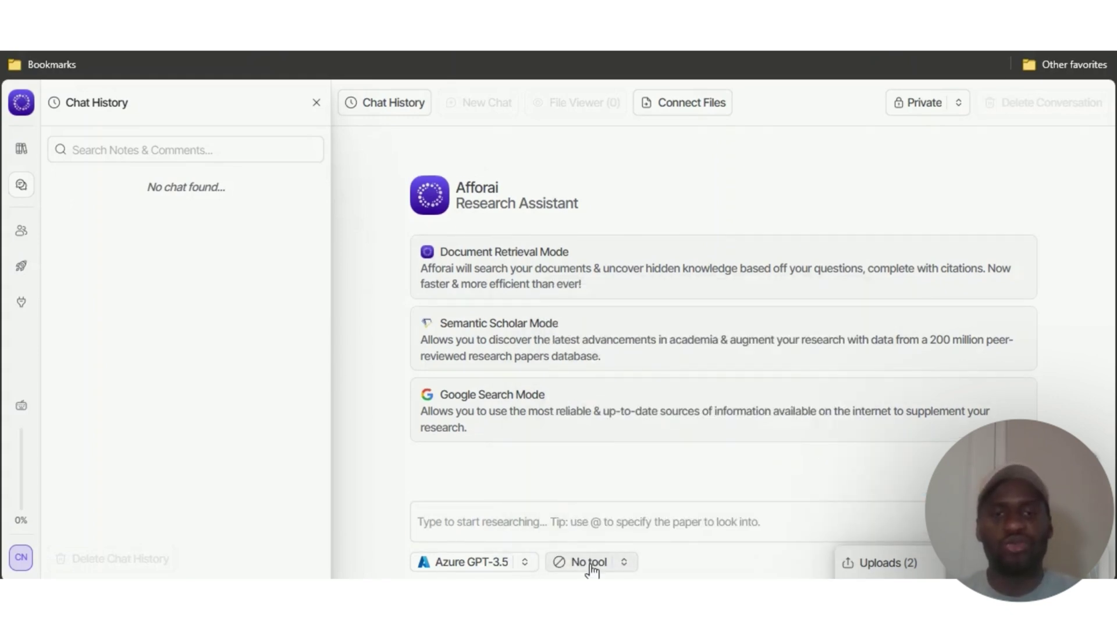
left_click(609, 521)
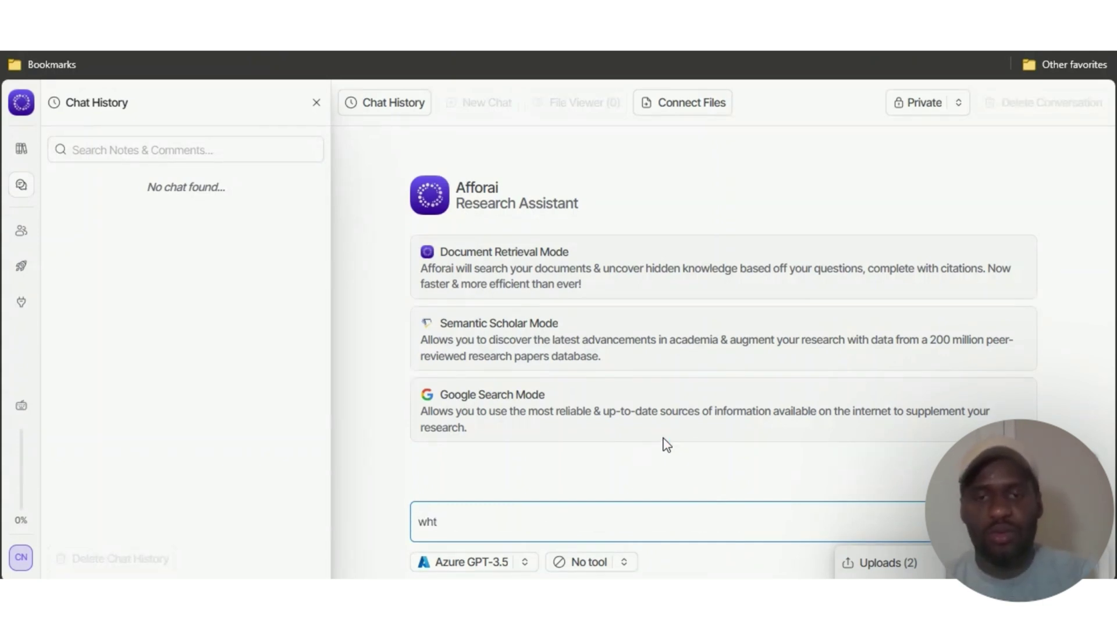
type("is ")
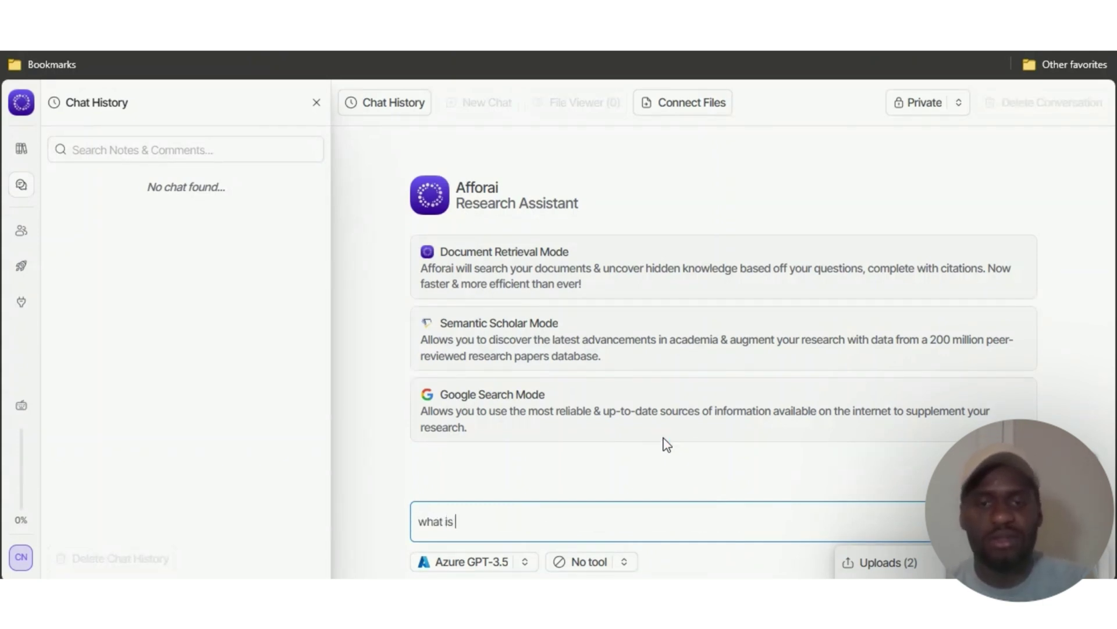
type("the best")
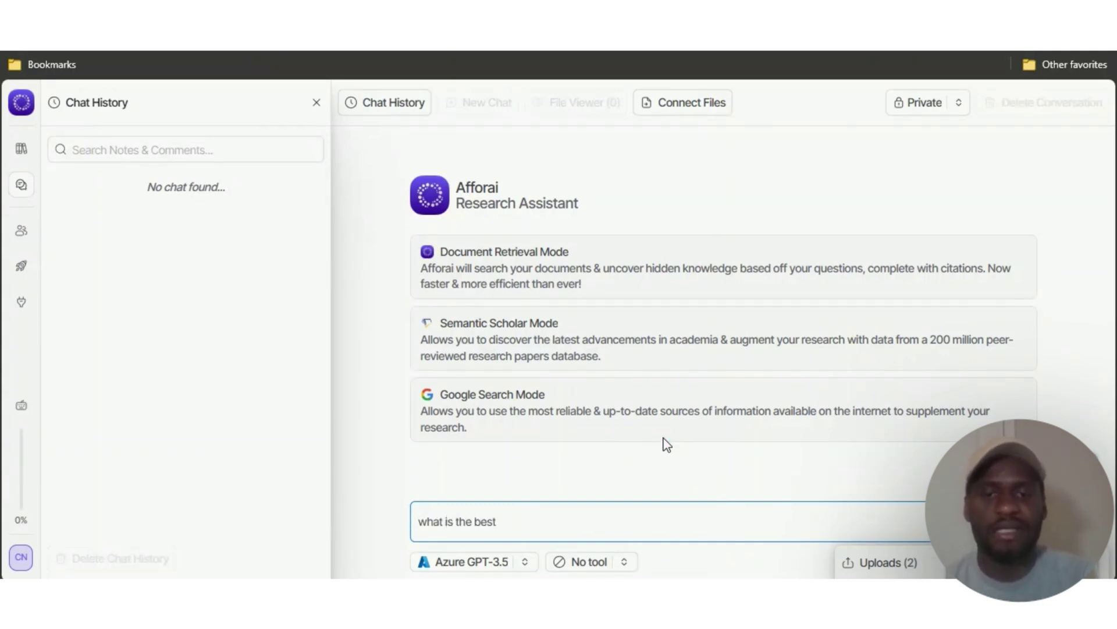
type(" instagram ")
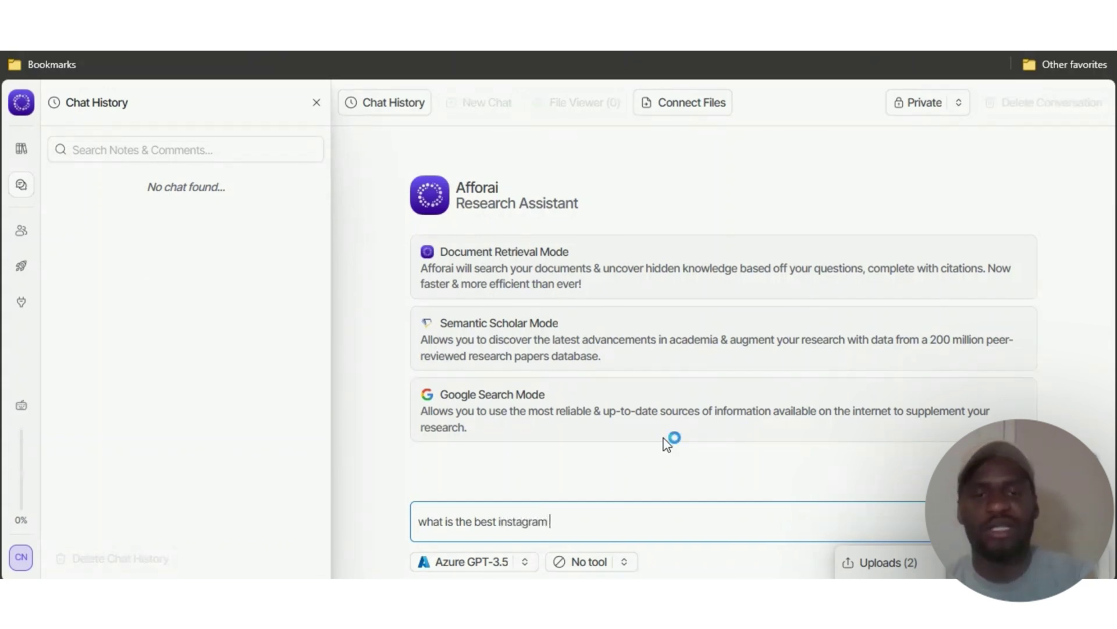
type("hashtag strategy")
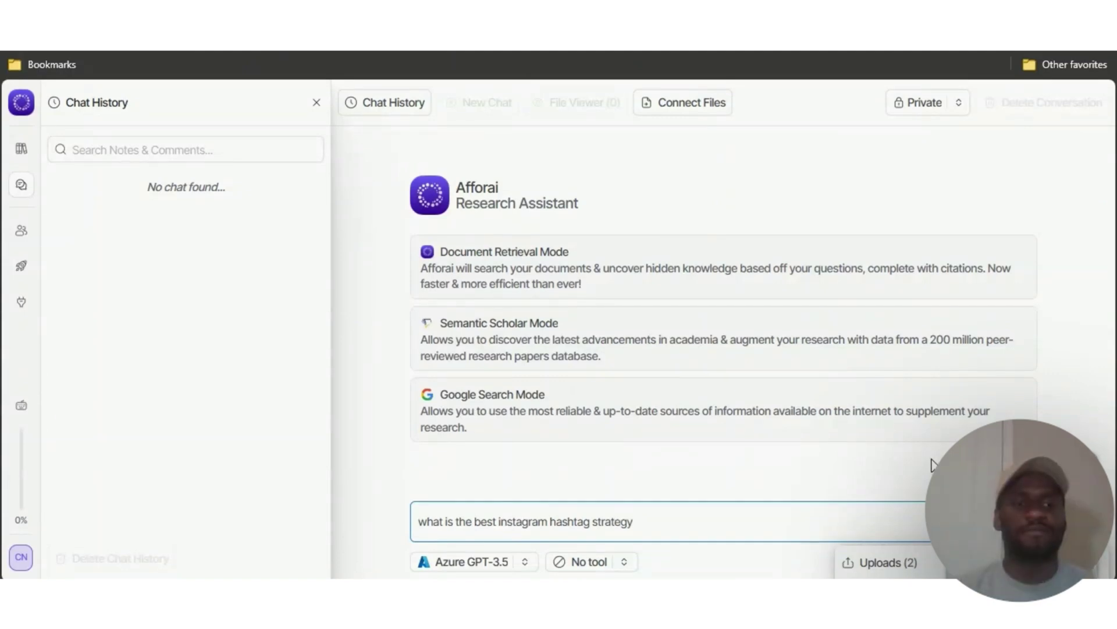
key("Return")
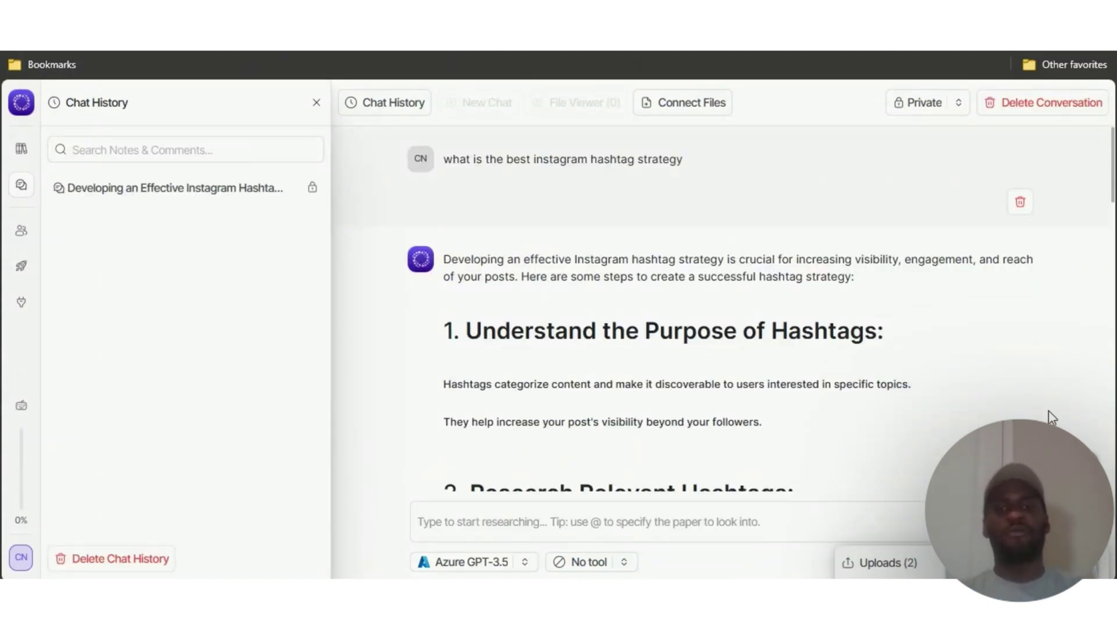
Read the plain AI answer through section 8, then show the research tool list
scroll(1045, 407, "down", 10)
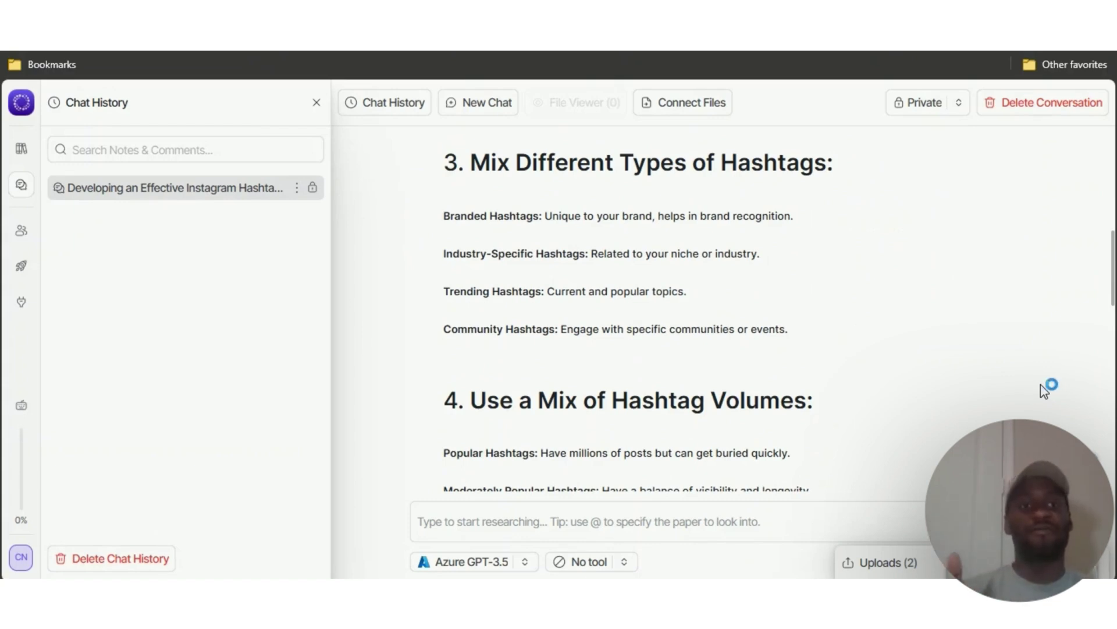
scroll(873, 408, "down", 15)
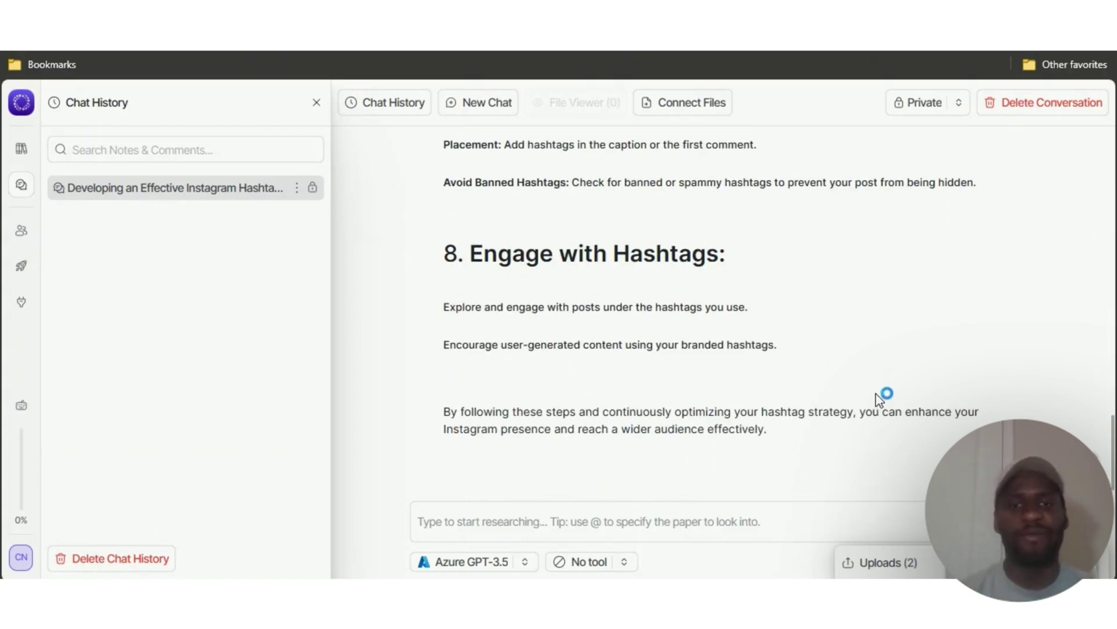
scroll(884, 392, "up", 15)
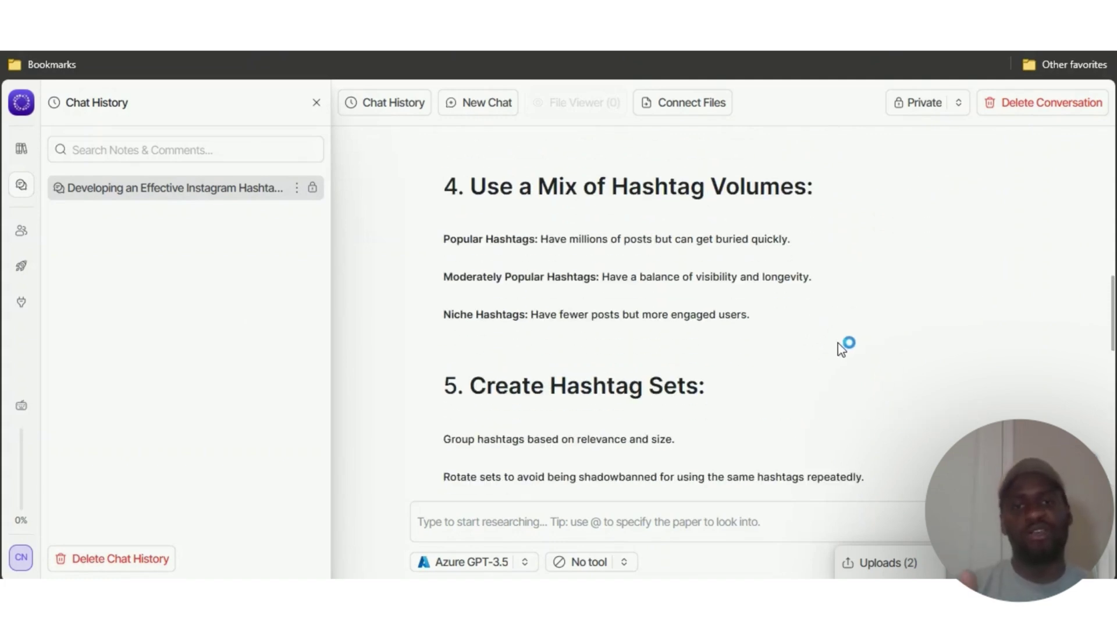
scroll(860, 309, "down", 1)
scroll(859, 307, "down", 12)
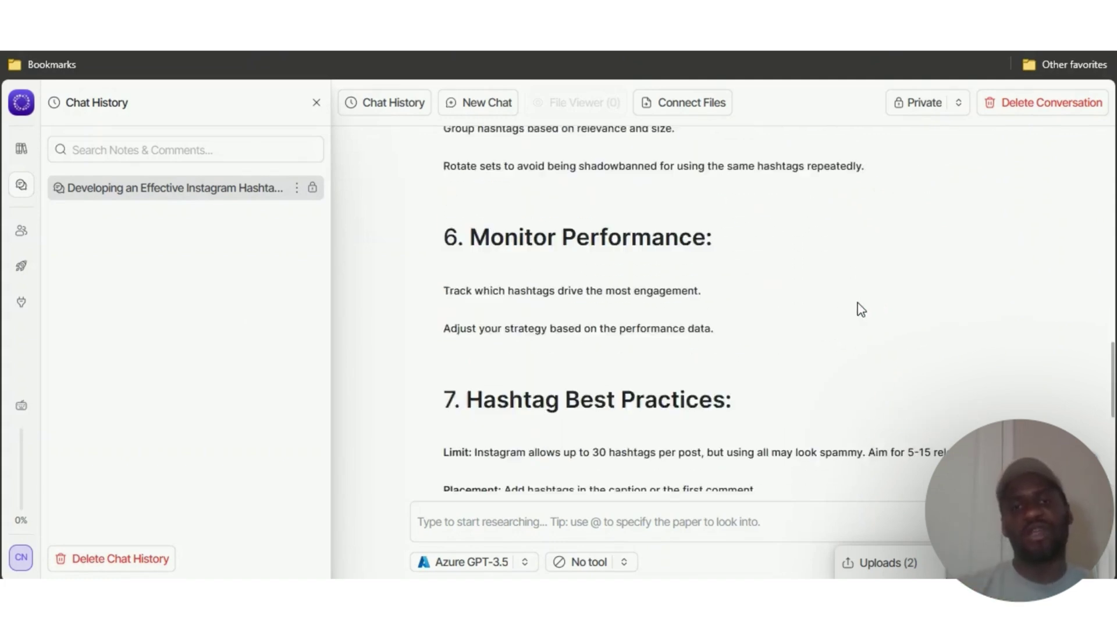
left_click(577, 561)
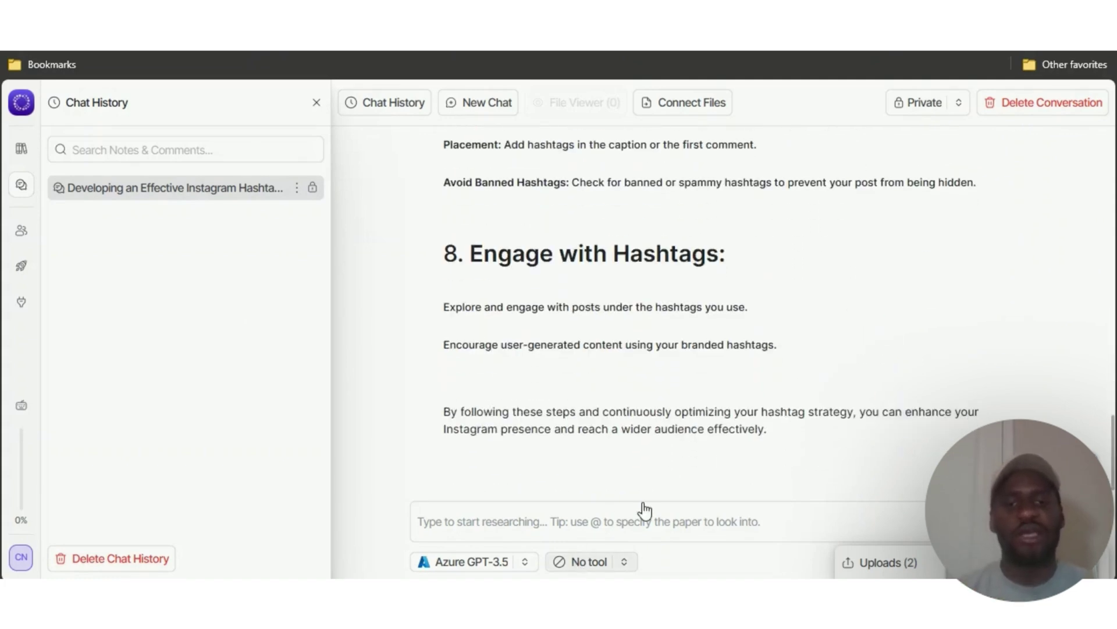
Switch to Document Retrieval and resend the copied hashtag strategy question
left_click(584, 325)
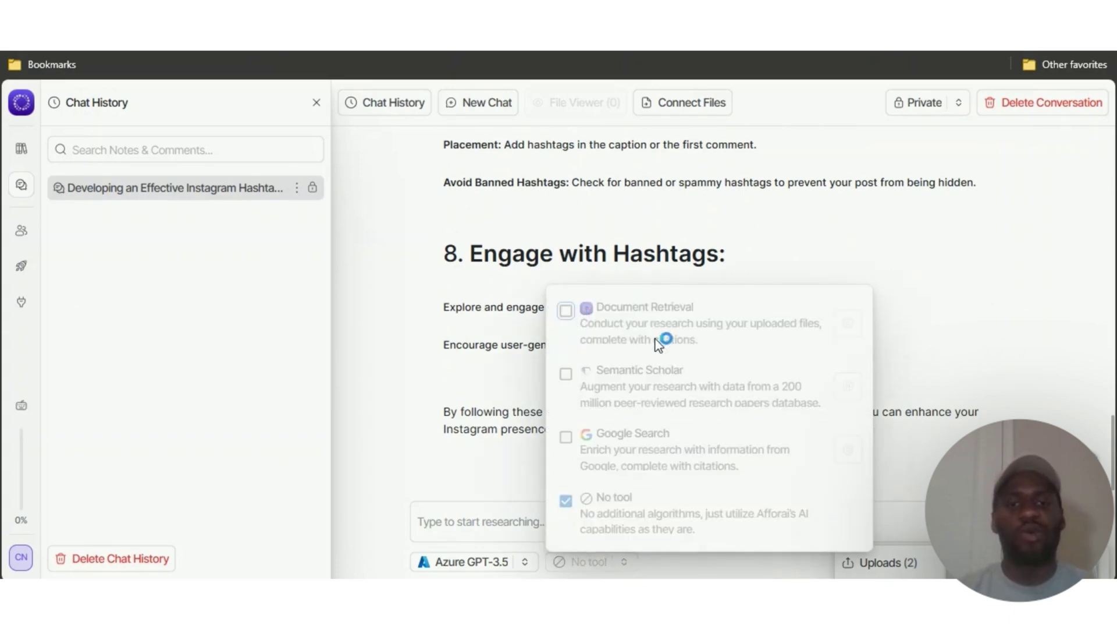
left_click(757, 513)
scroll(818, 307, "up", 20)
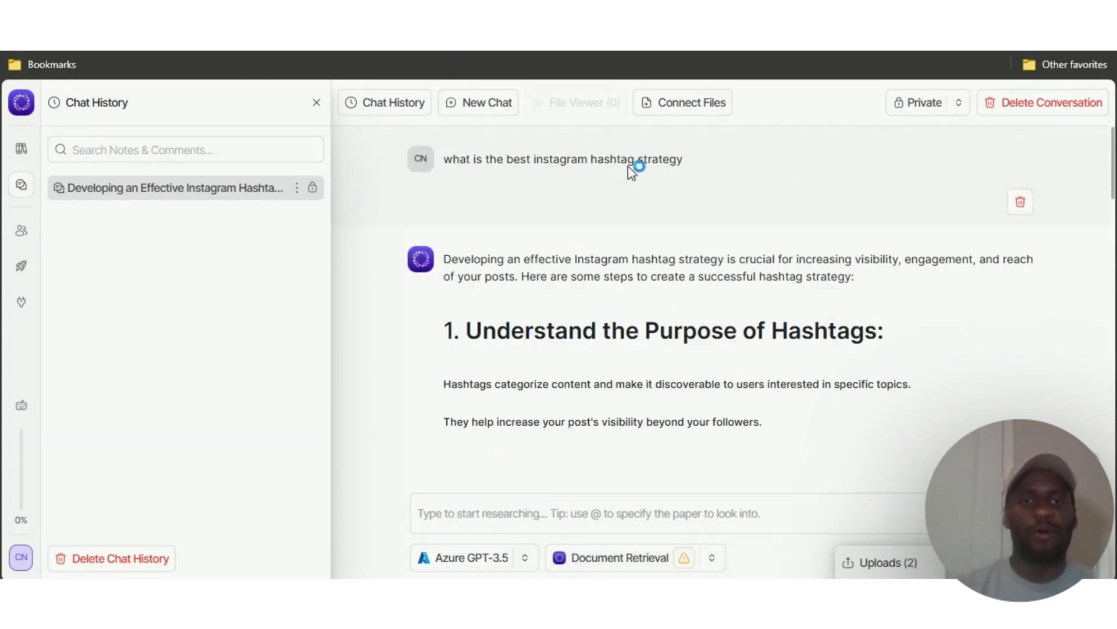
triple_click(627, 166)
key("ctrl+c")
key("ctrl+v")
key("Return")
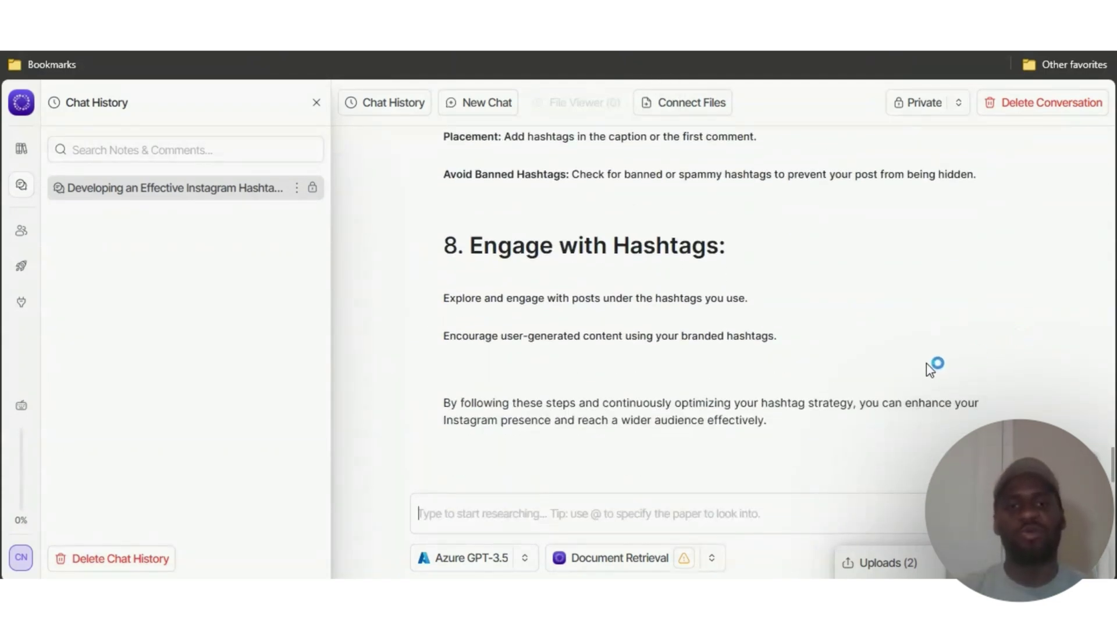
Set the research tool to Semantic Scholar and resend the pasted hashtag question
left_click(667, 559)
left_click(569, 303)
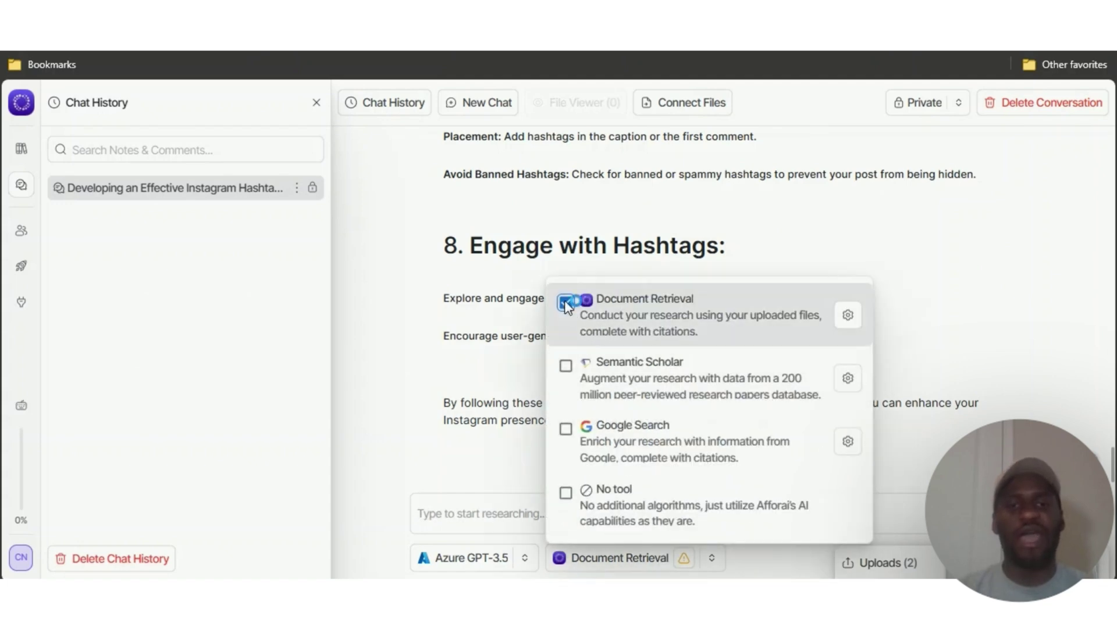
left_click(623, 560)
left_click(566, 366)
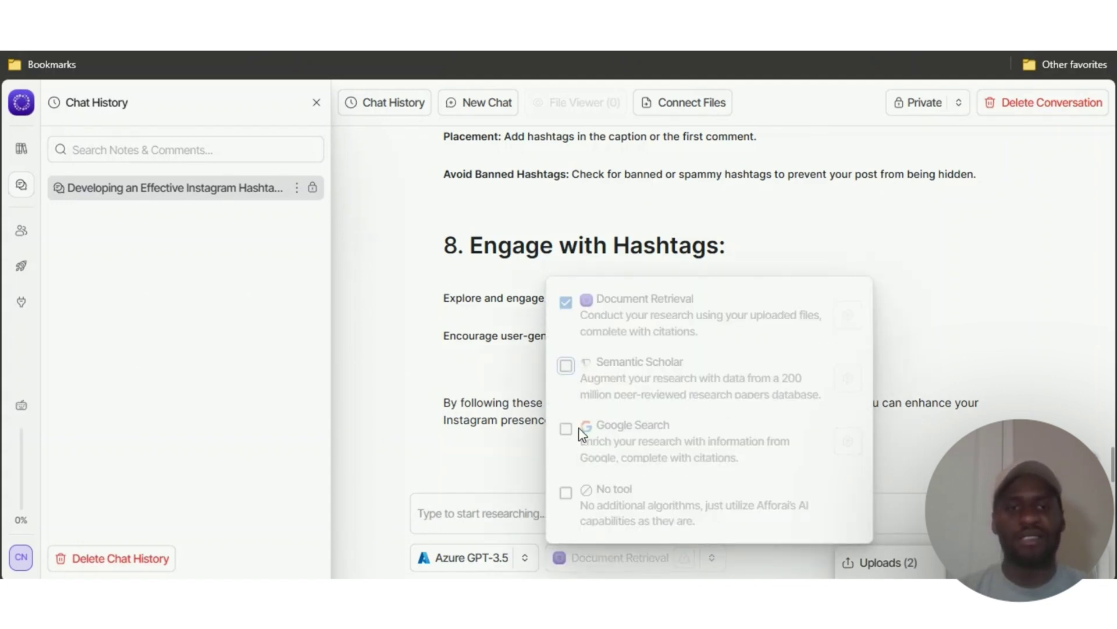
left_click(602, 559)
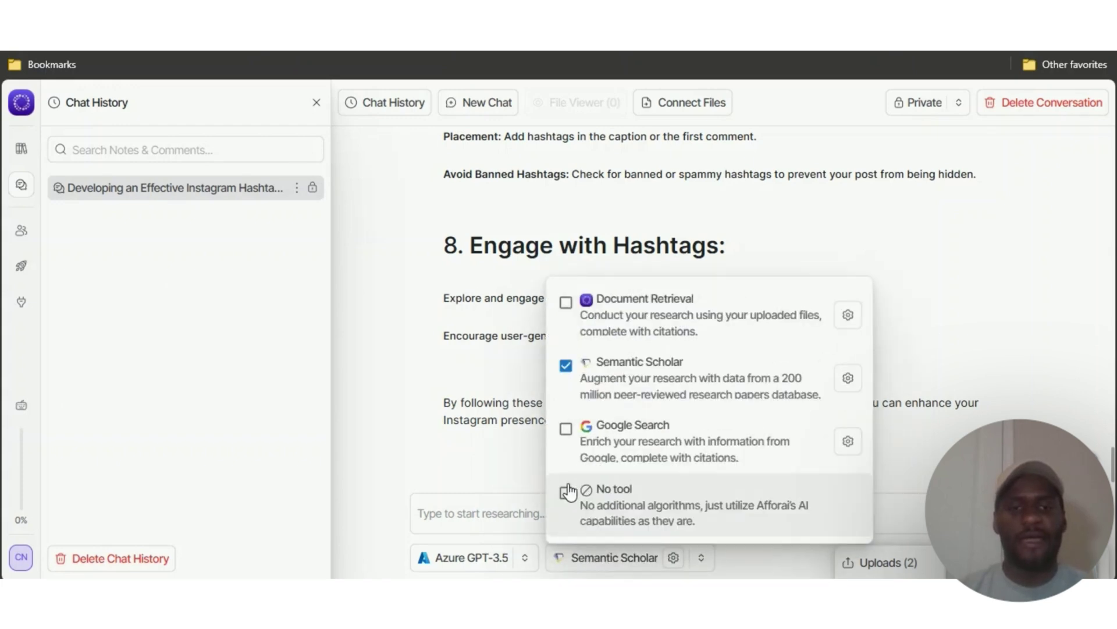
left_click(567, 429)
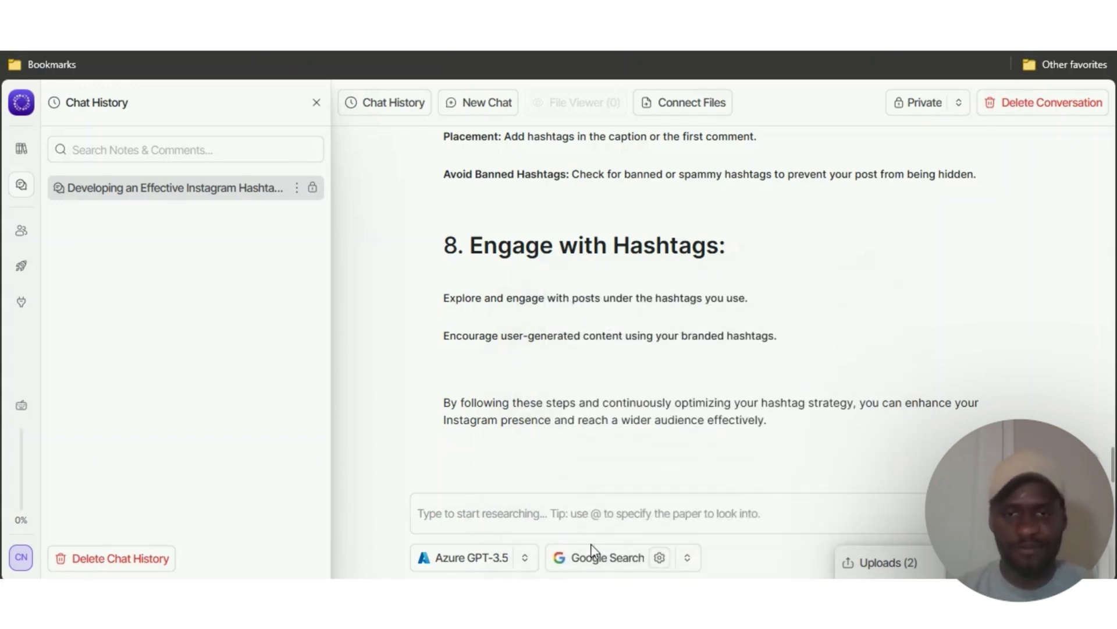
left_click(592, 549)
left_click(566, 366)
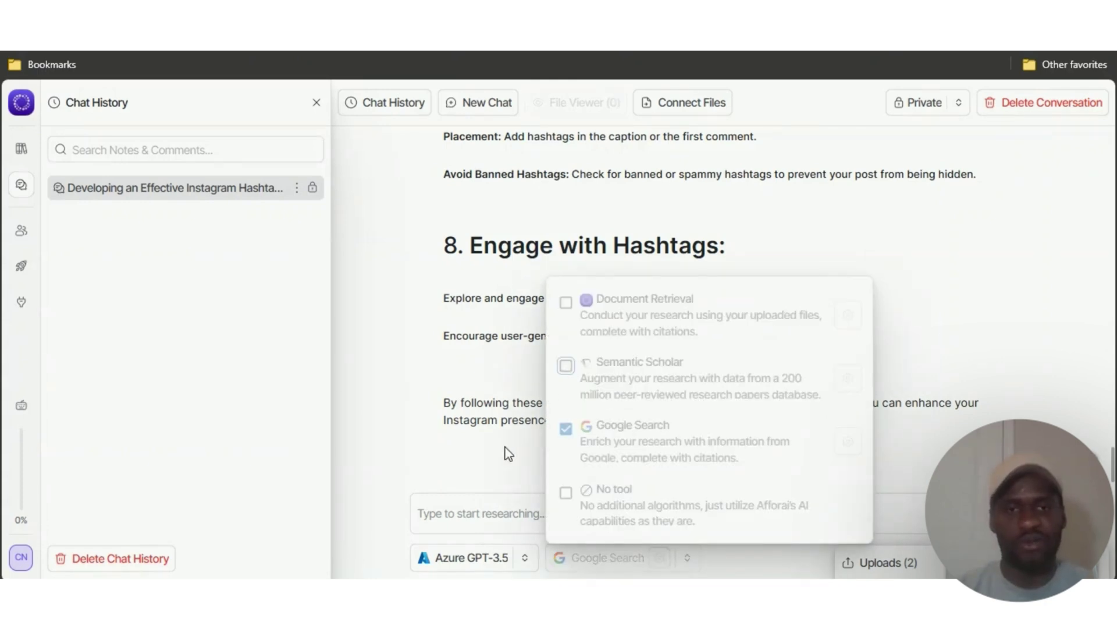
left_click(482, 508)
key("ctrl+v")
key("Return")
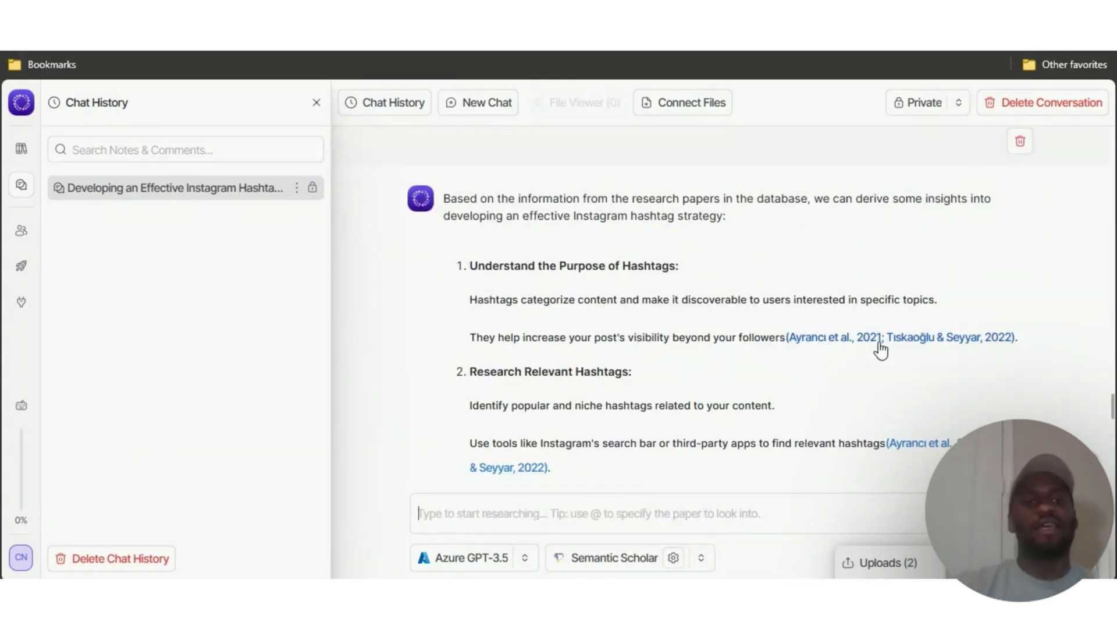
Scroll the Semantic Scholar answer down to its Data Sources results table
scroll(932, 344, "down", 4)
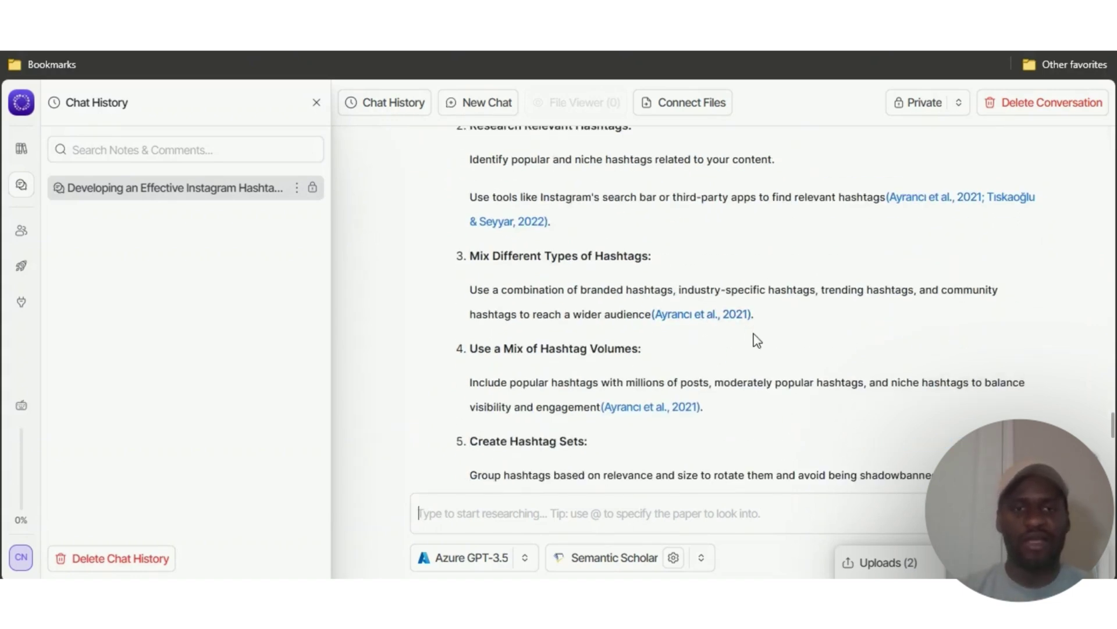
scroll(757, 340, "down", 8)
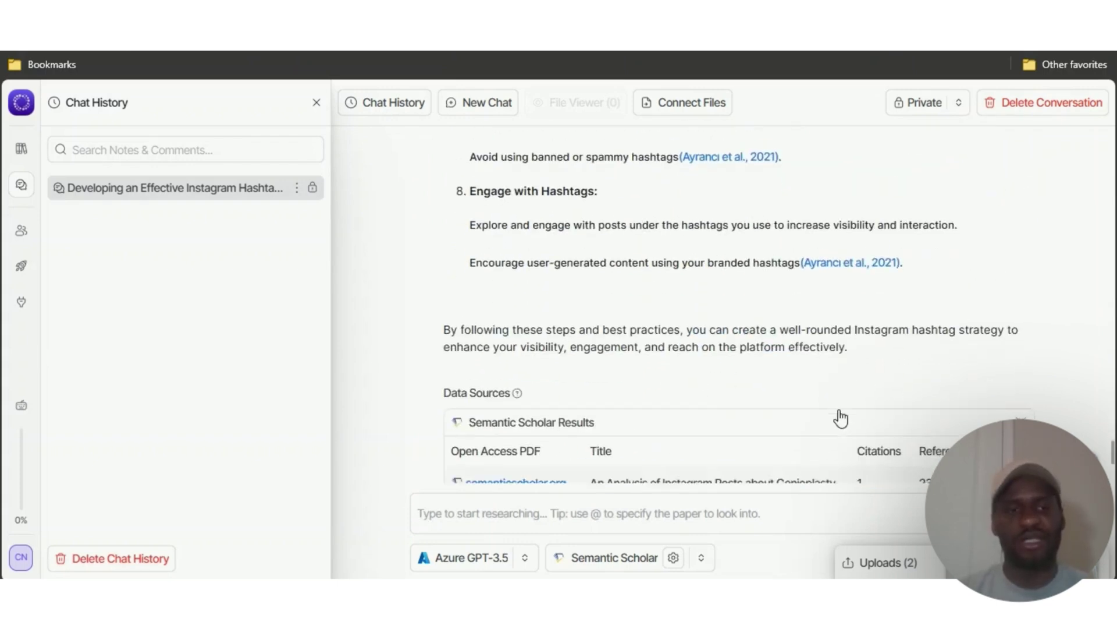
scroll(780, 347, "down", 5)
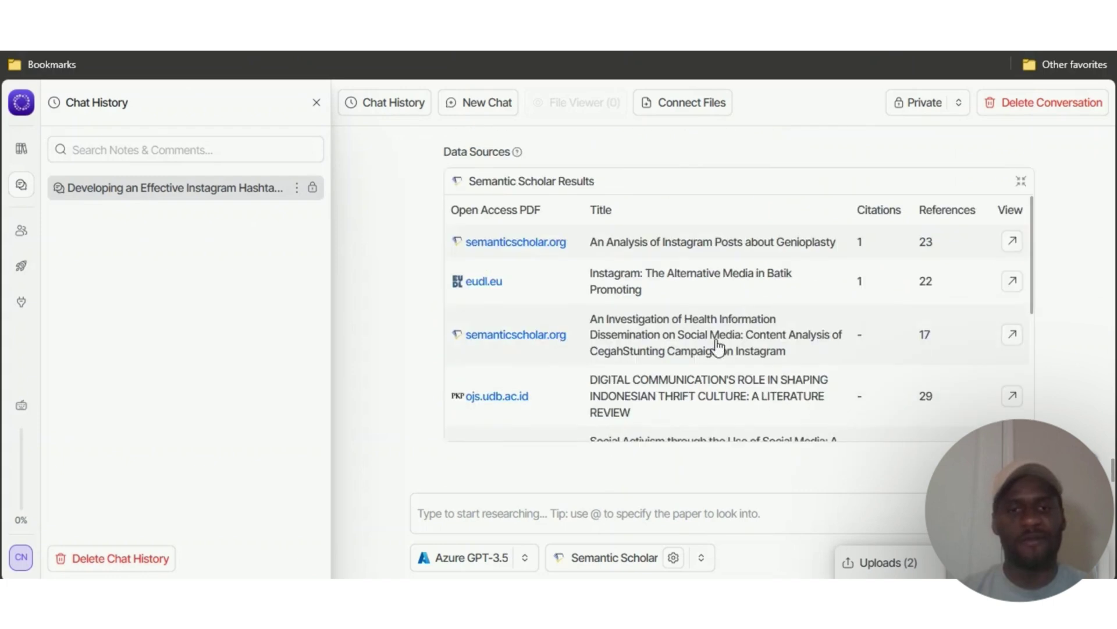
Check the first source's APA citation for the Instagram genioplasty paper, then close it and scroll the sources
left_click(1012, 243)
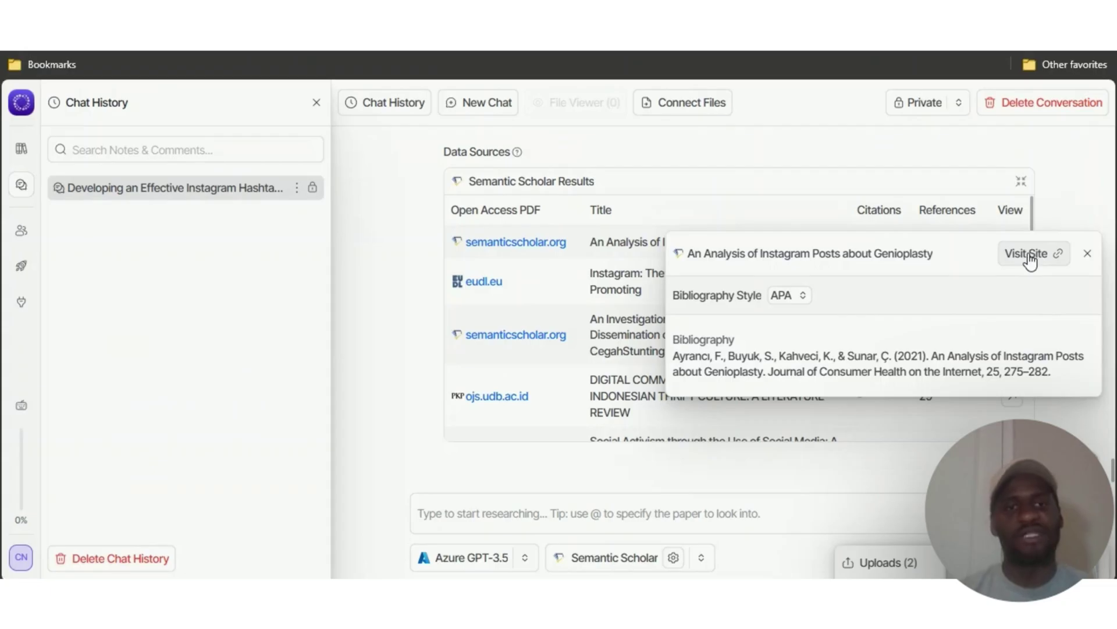
left_click(1013, 261)
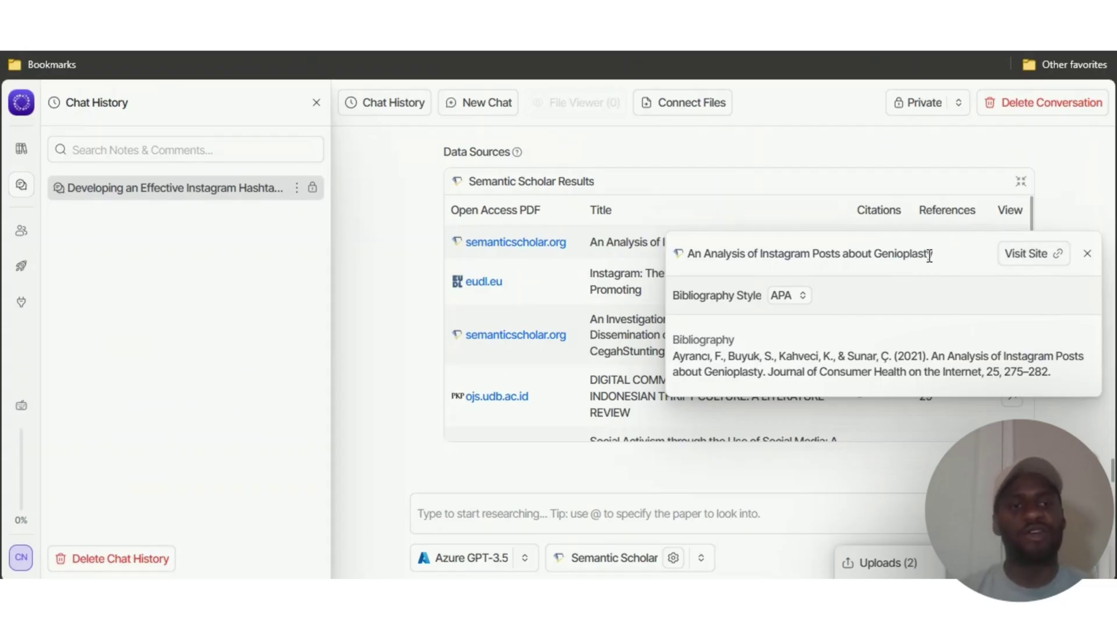
left_click(424, 249)
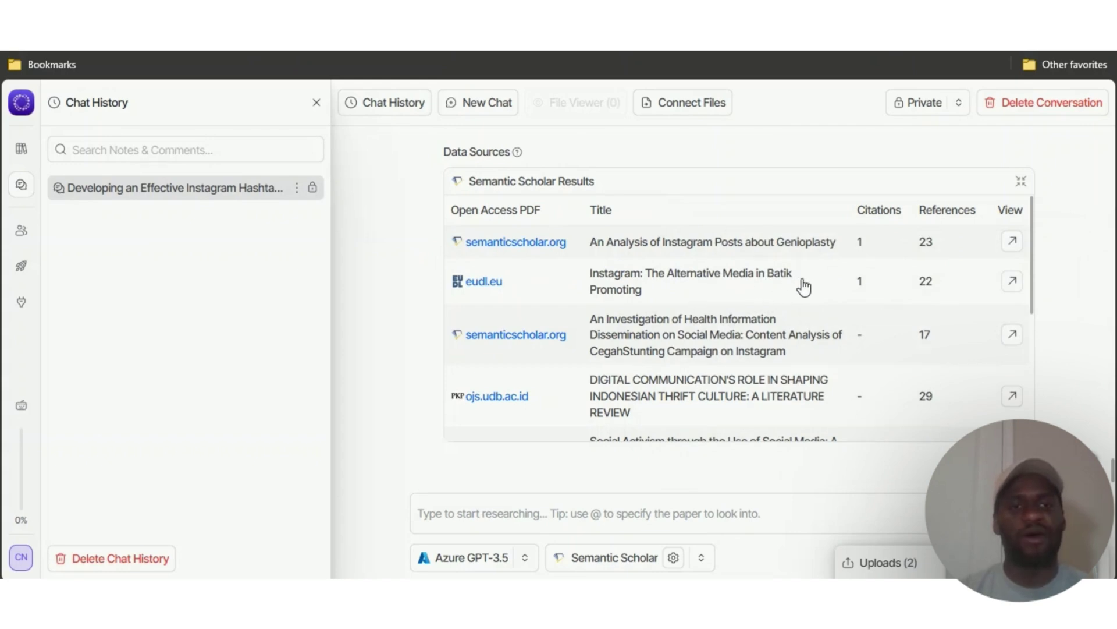
scroll(838, 352, "down", 2)
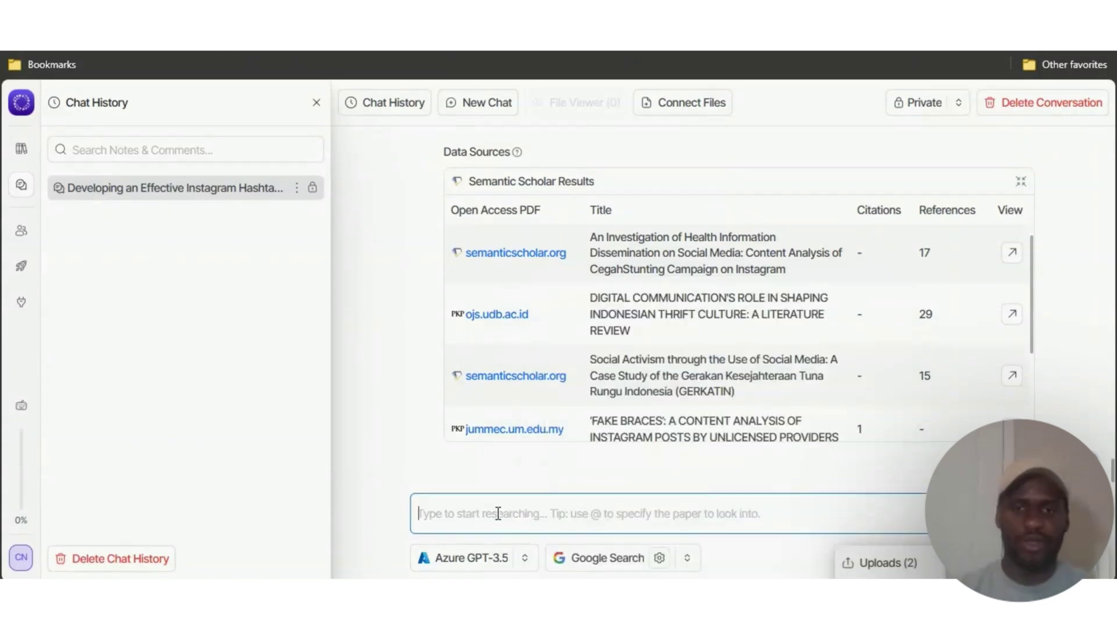
Ask the hashtag question via Google Search and expand its sources: later.com, skedsocial.com, smarcomms.com, sproutsocial.com
key("ctrl+v")
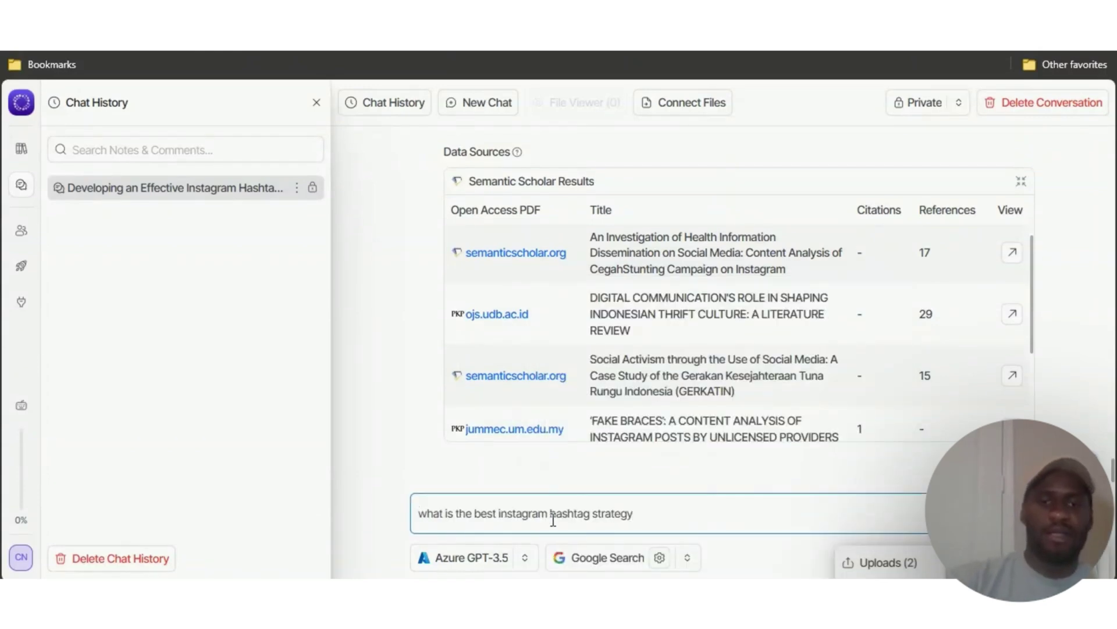
key("Return")
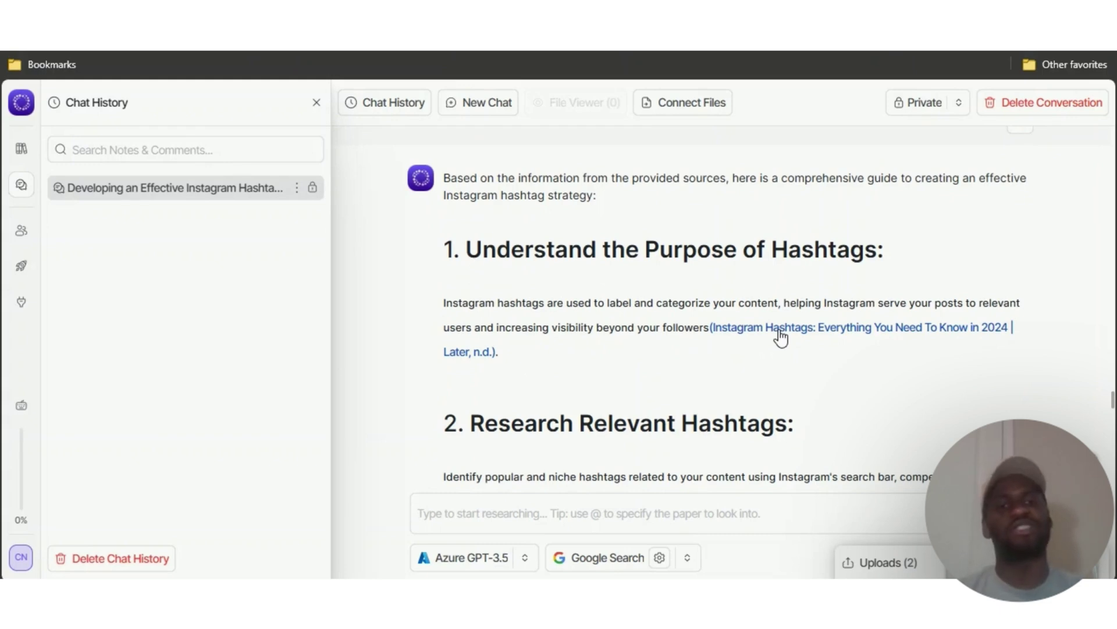
scroll(780, 338, "down", 12)
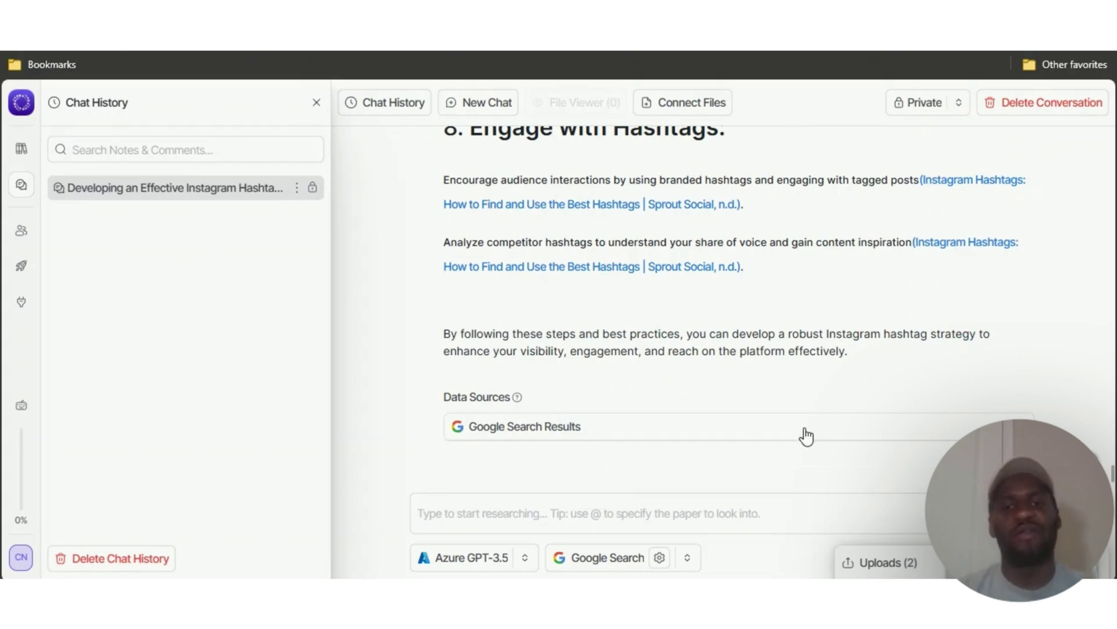
left_click(873, 424)
scroll(971, 389, "down", 3)
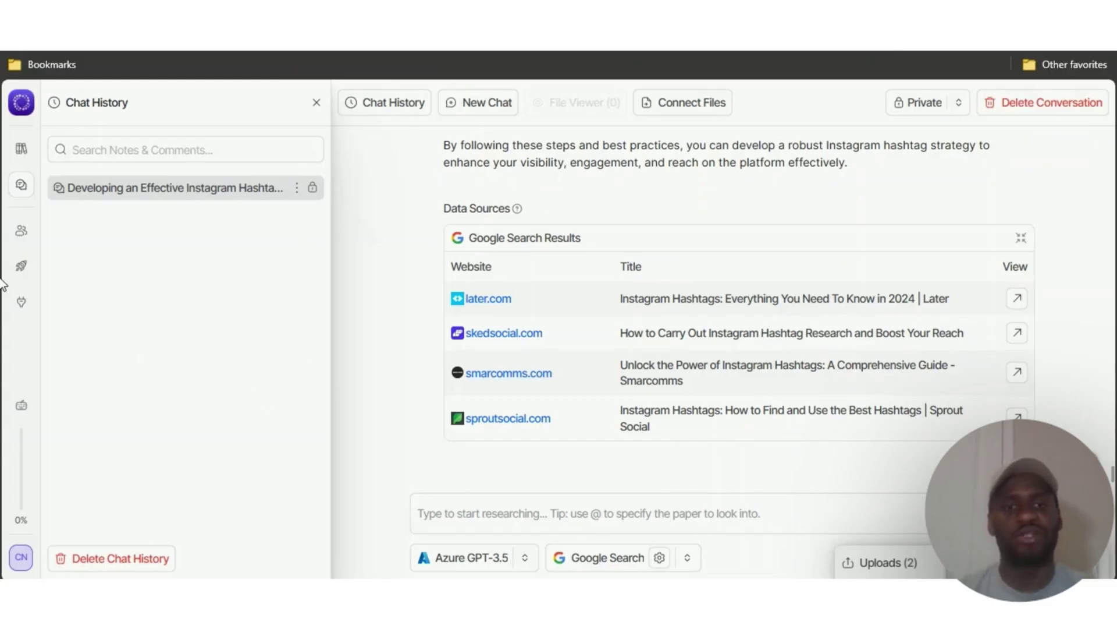
left_click(17, 213)
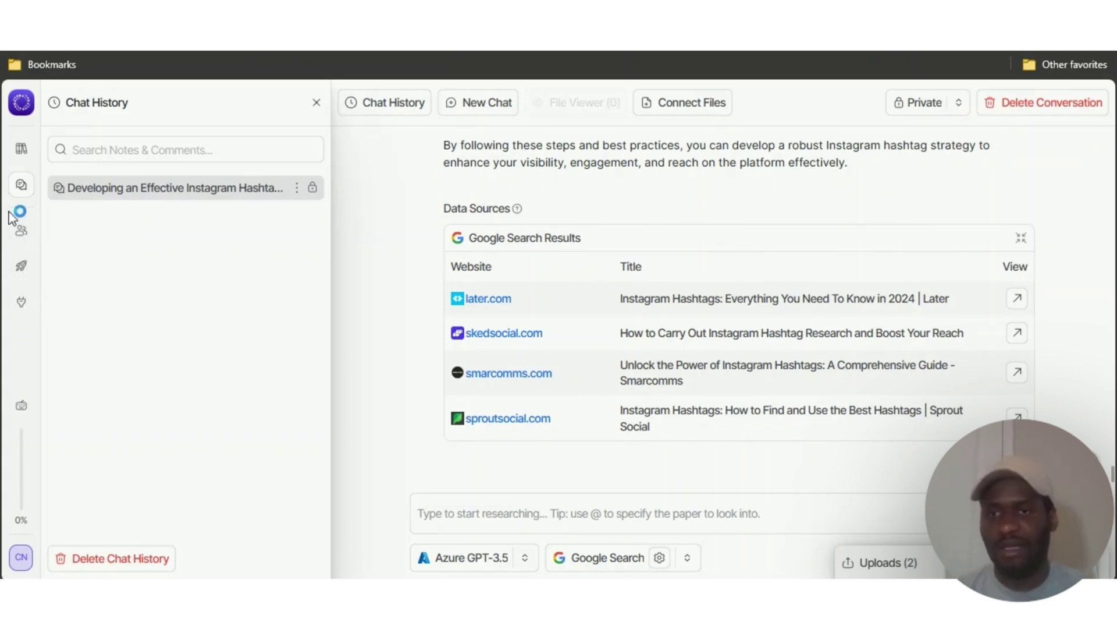
From the Library, open the Upload DOI form and focus its ID field
left_click(21, 151)
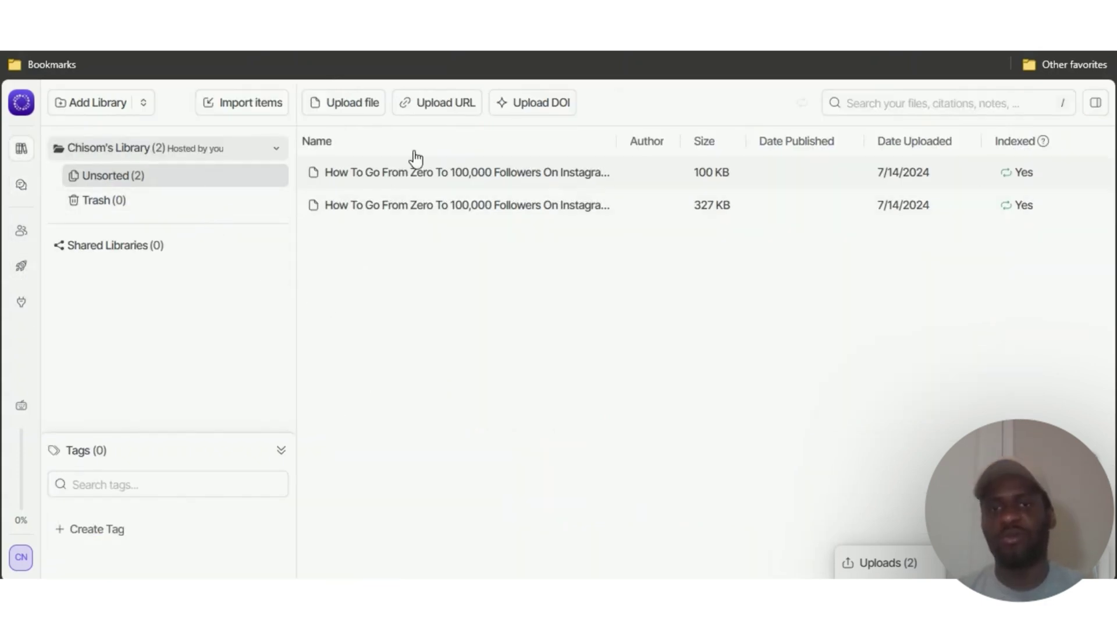
left_click(549, 108)
left_click(511, 350)
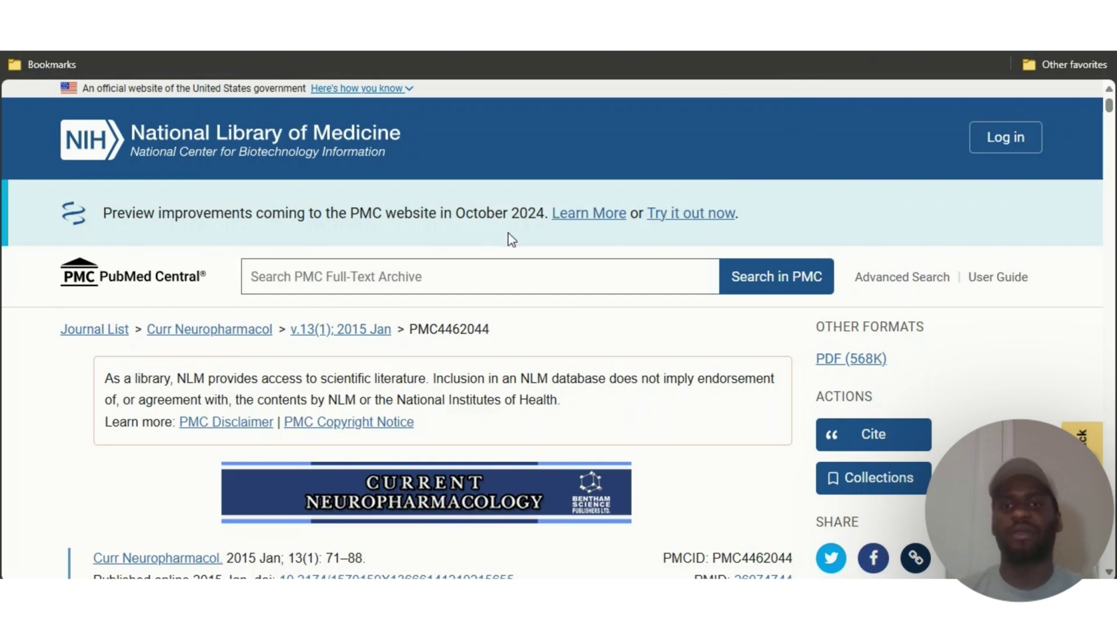
scroll(548, 278, "down", 1)
scroll(547, 278, "down", 1)
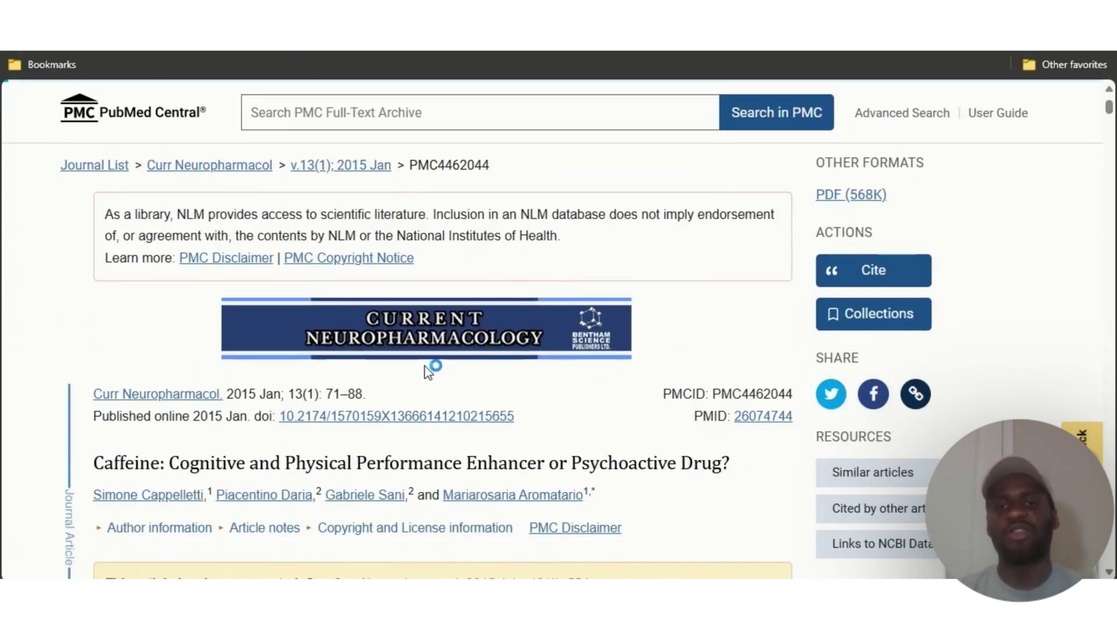
scroll(430, 368, "down", 2)
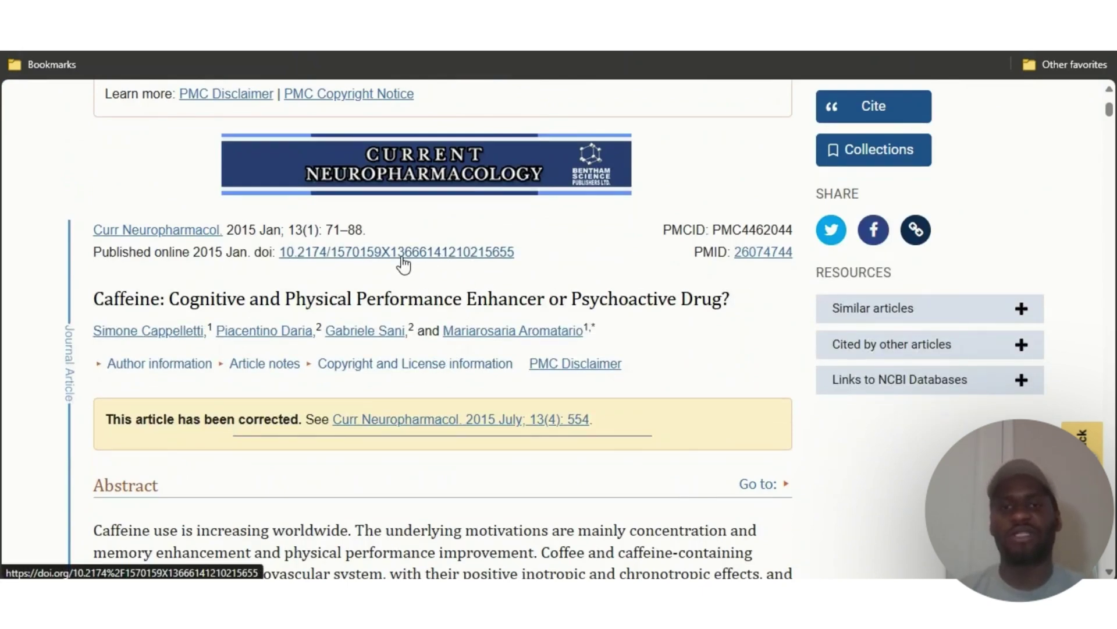
right_click(403, 265)
left_click(448, 404)
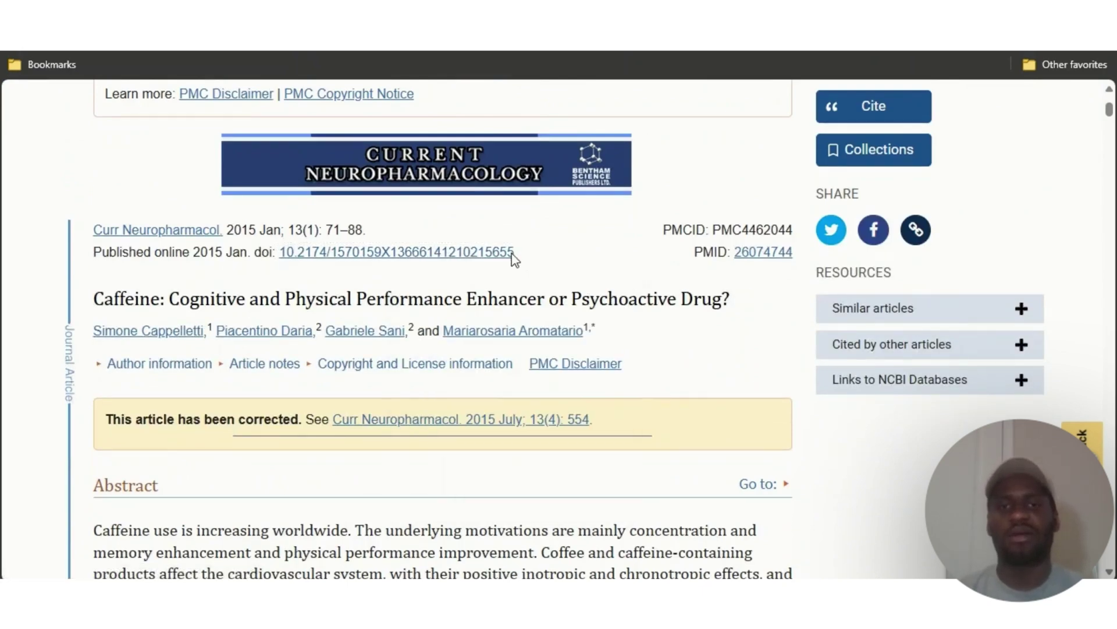
left_click_drag(515, 256, 279, 256)
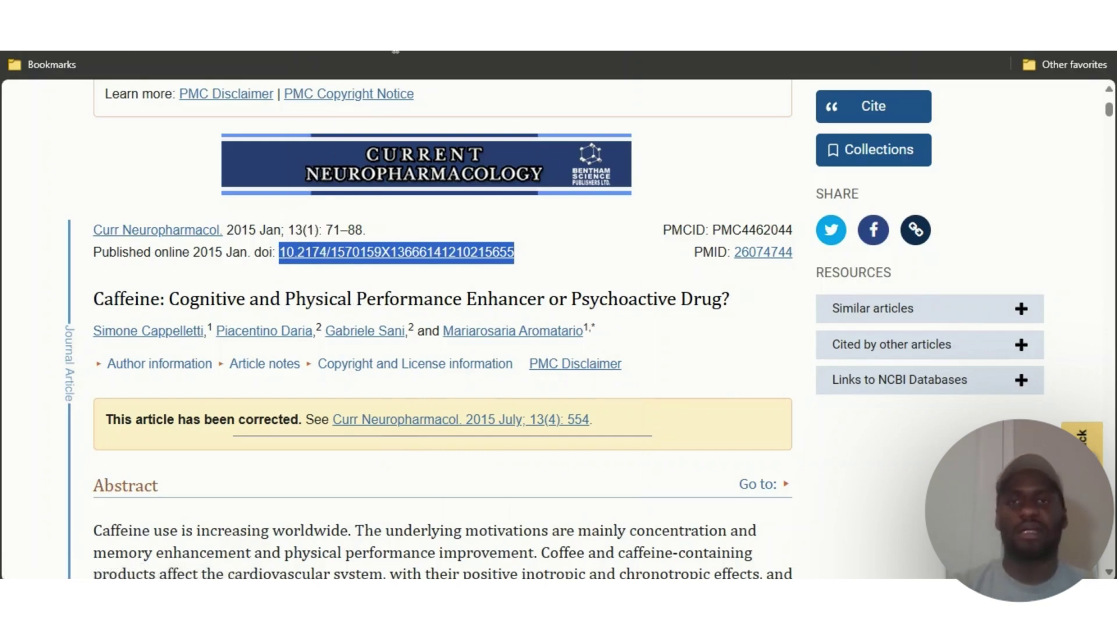
left_click(485, 35)
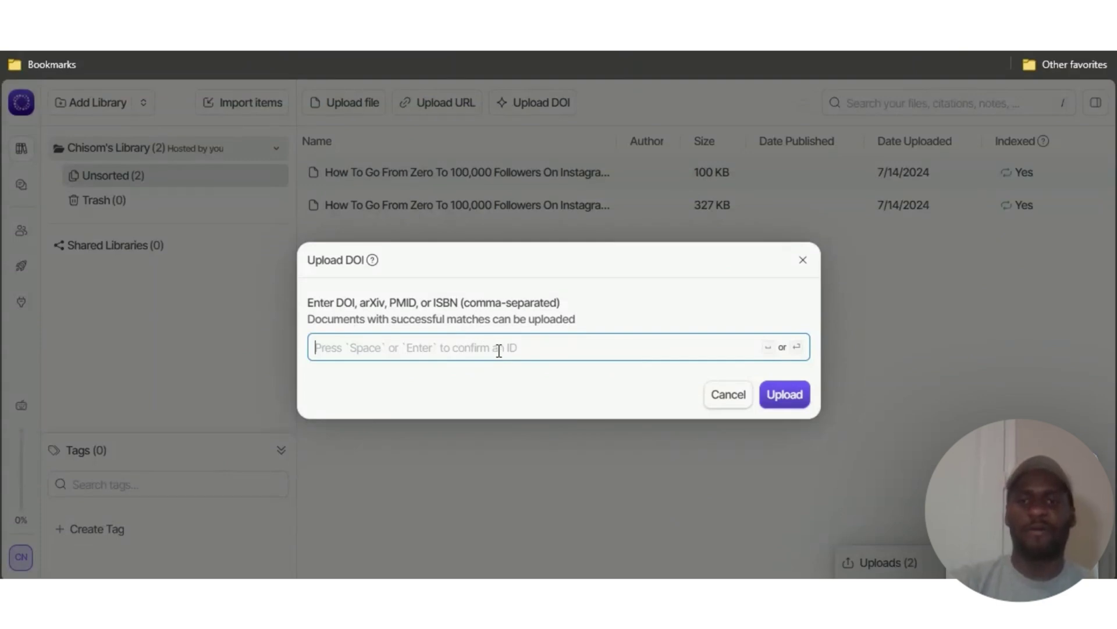
Upload the caffeine paper from its pasted DOI and check it in the recent uploads list
key("ctrl+v")
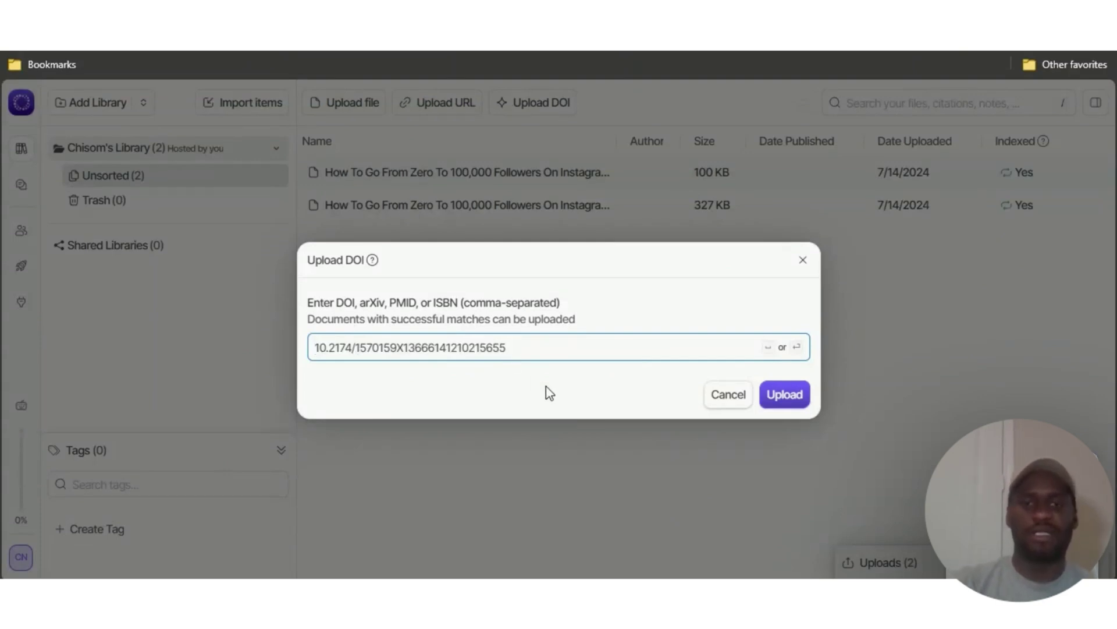
left_click(786, 396)
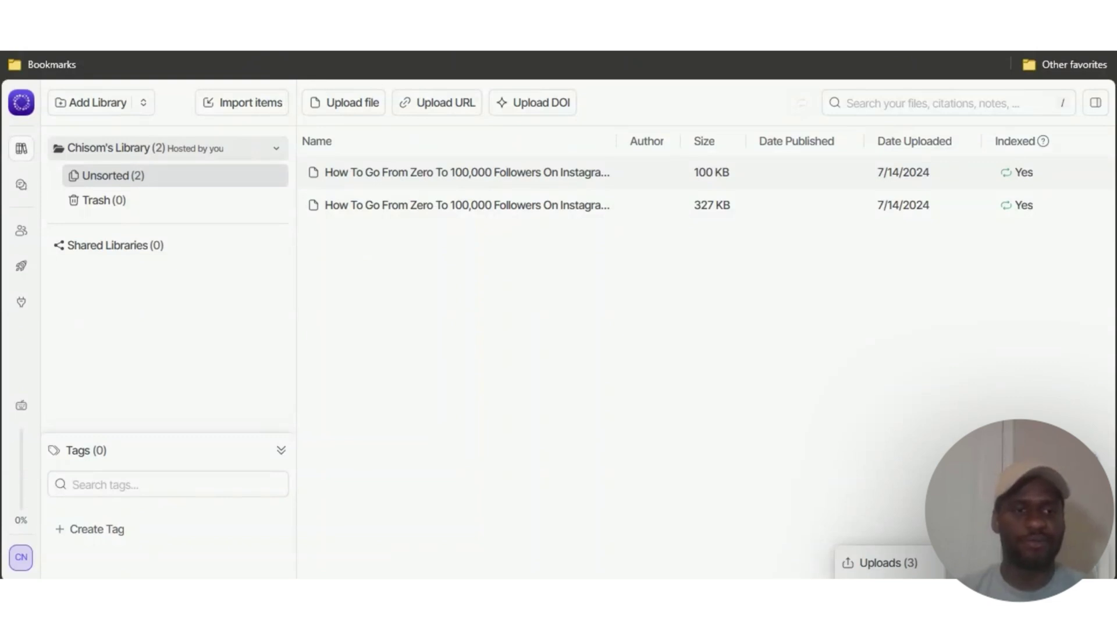
left_click(896, 563)
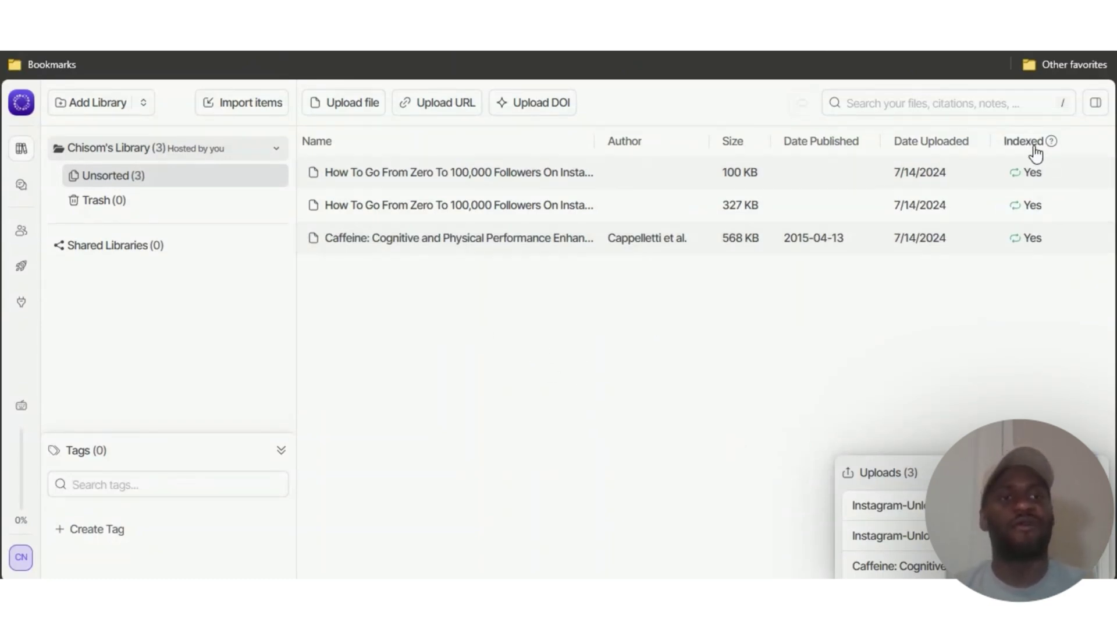
Review the caffeine paper's details, tags, auto-filled citation fields and notes
left_click(469, 237)
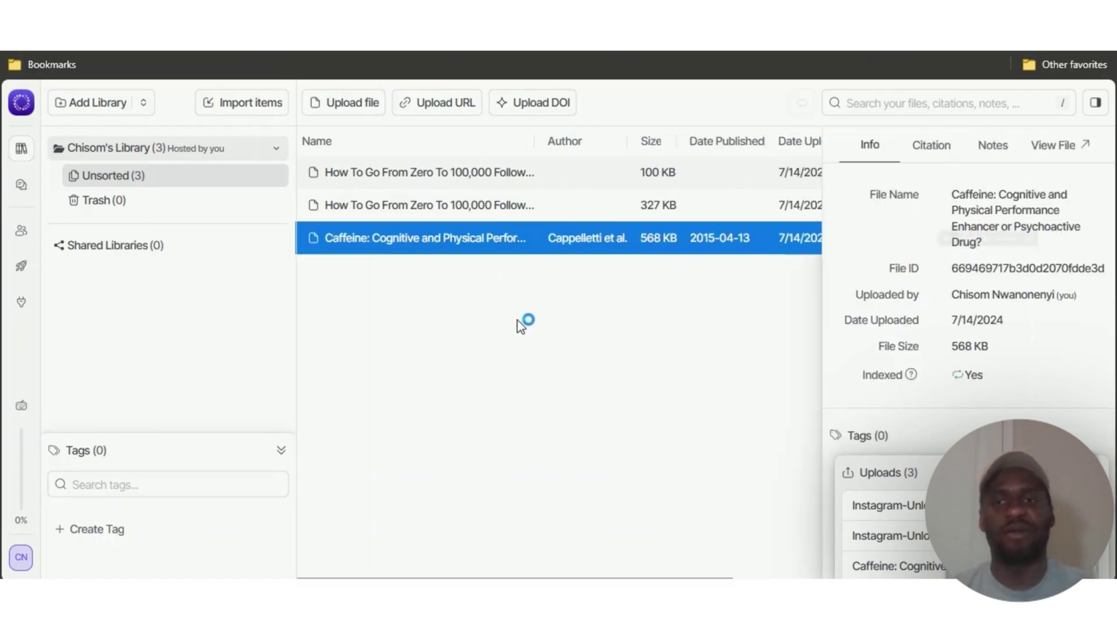
left_click(827, 455)
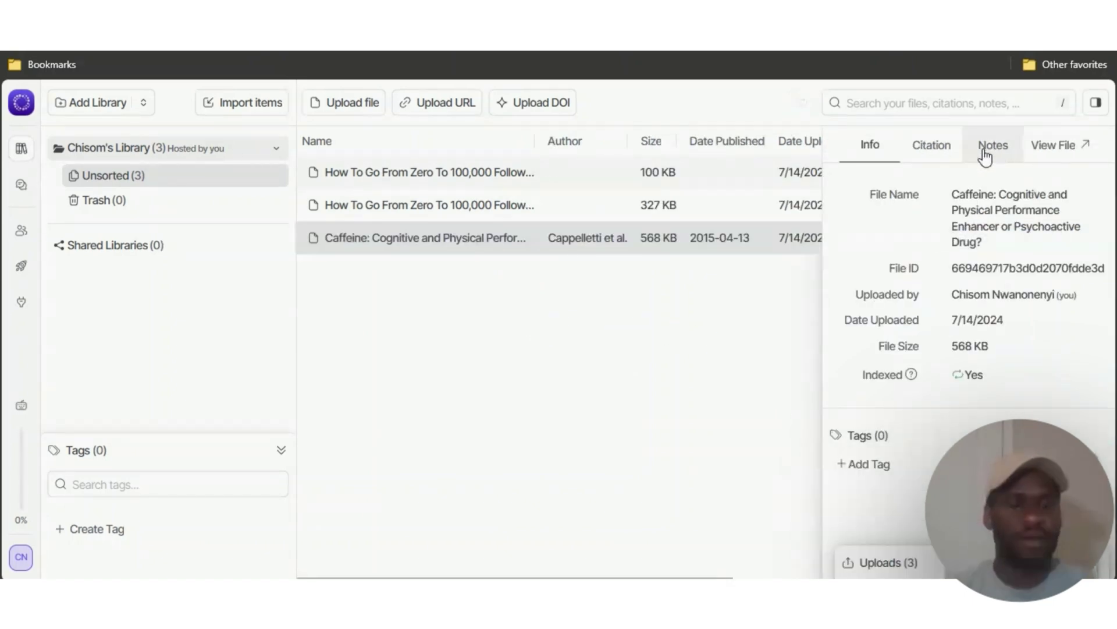
left_click(932, 145)
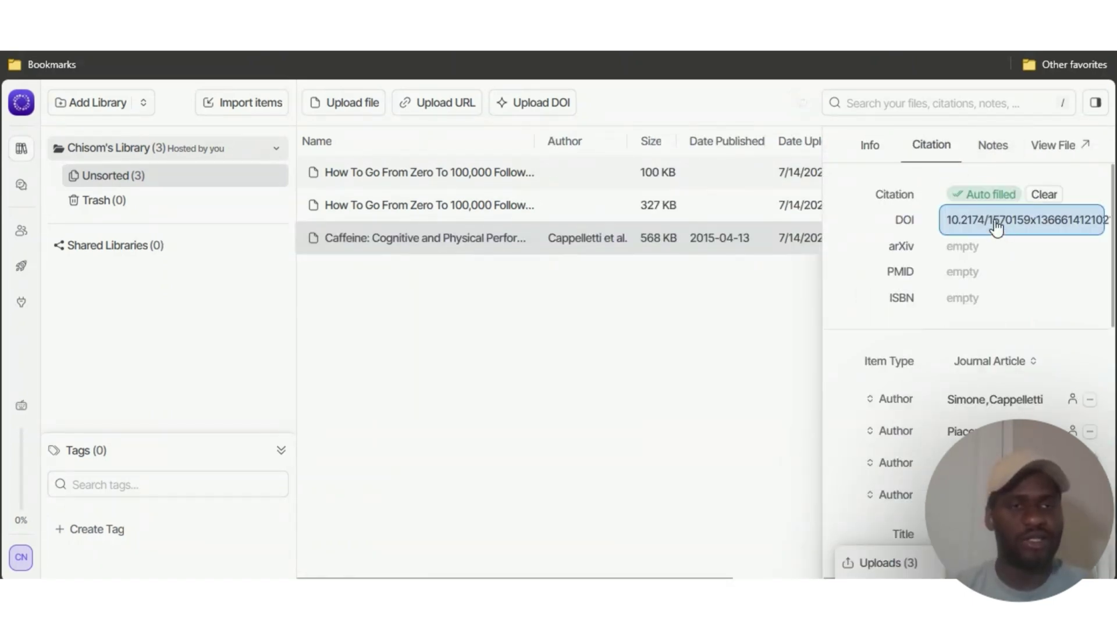
scroll(1001, 314, "down", 5)
scroll(984, 302, "down", 6)
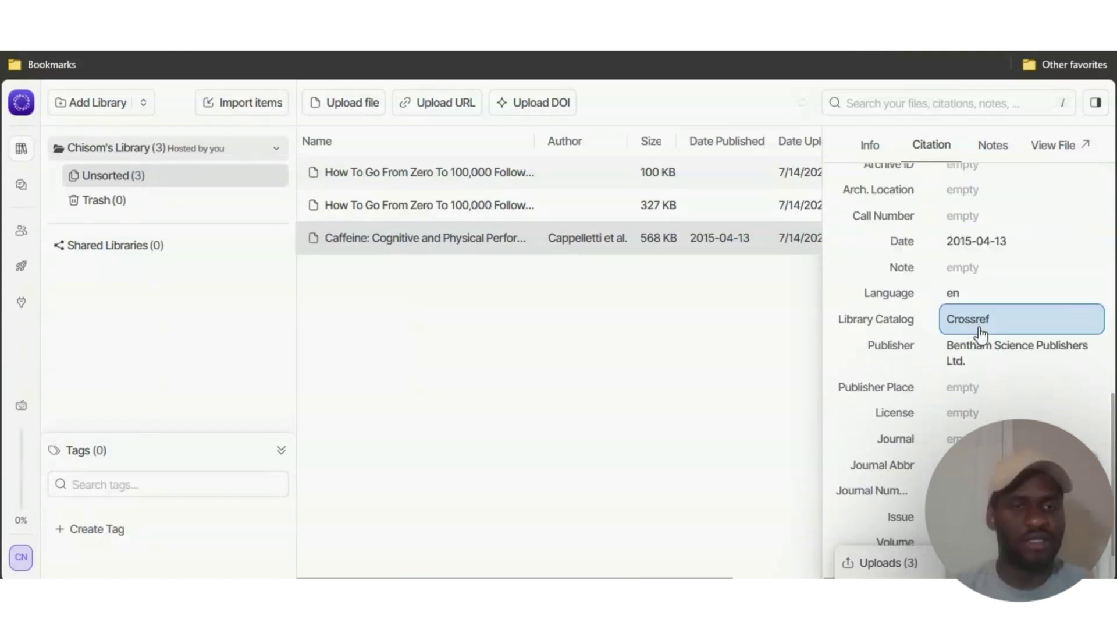
scroll(978, 355, "up", 9)
scroll(976, 352, "up", 3)
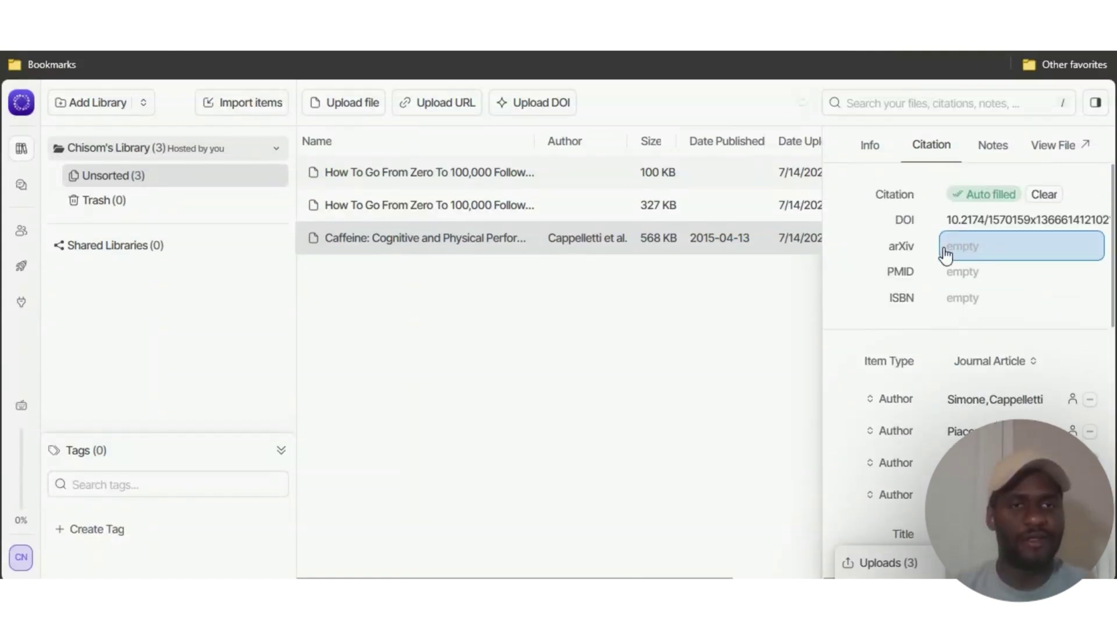
left_click(993, 146)
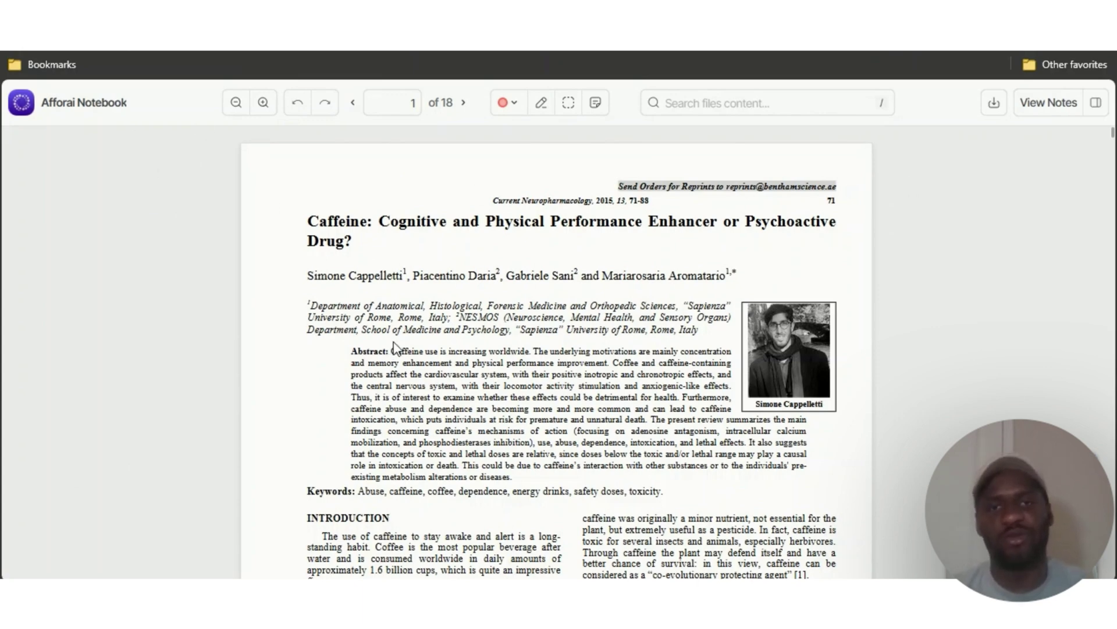
Highlight the abstract's opening sentences in red, then change the highlight colour to green
left_click(542, 105)
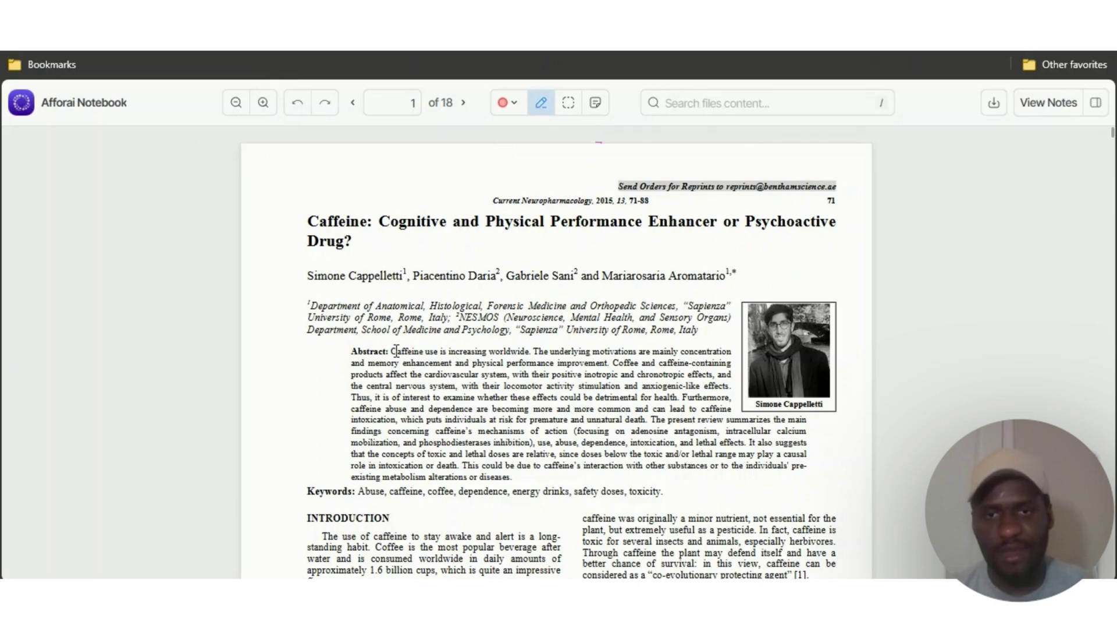
left_click_drag(396, 351, 511, 375)
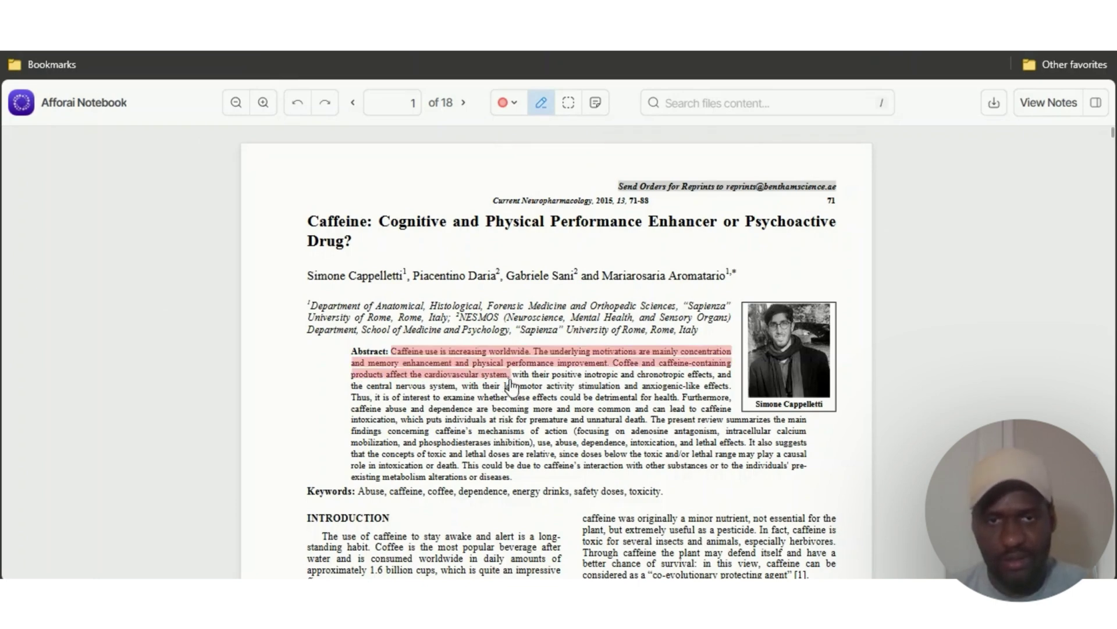
left_click(515, 103)
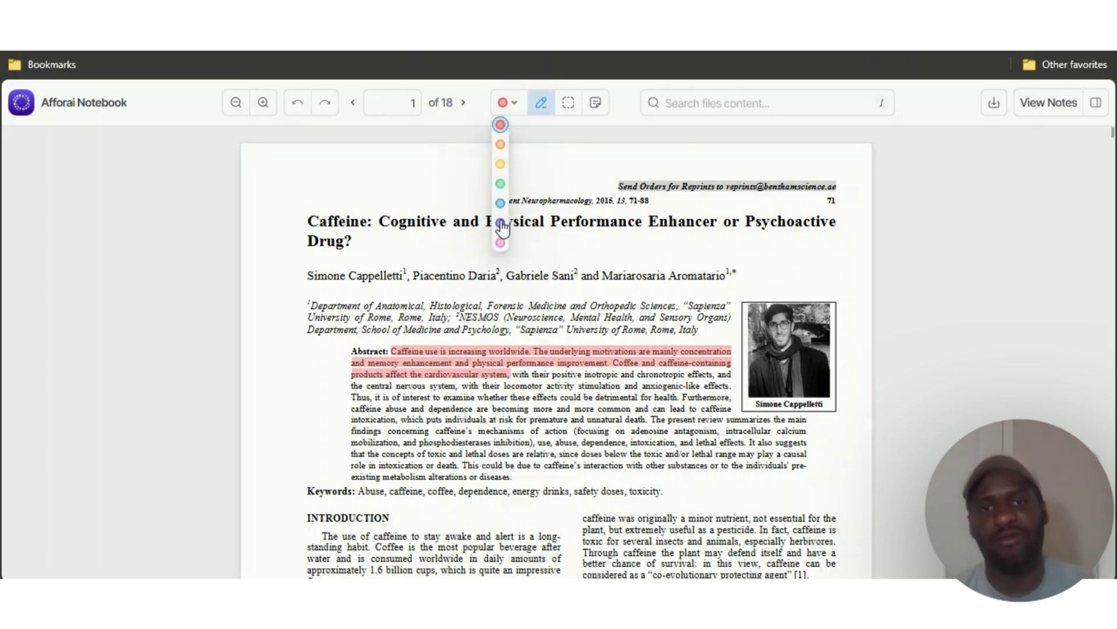
left_click(499, 184)
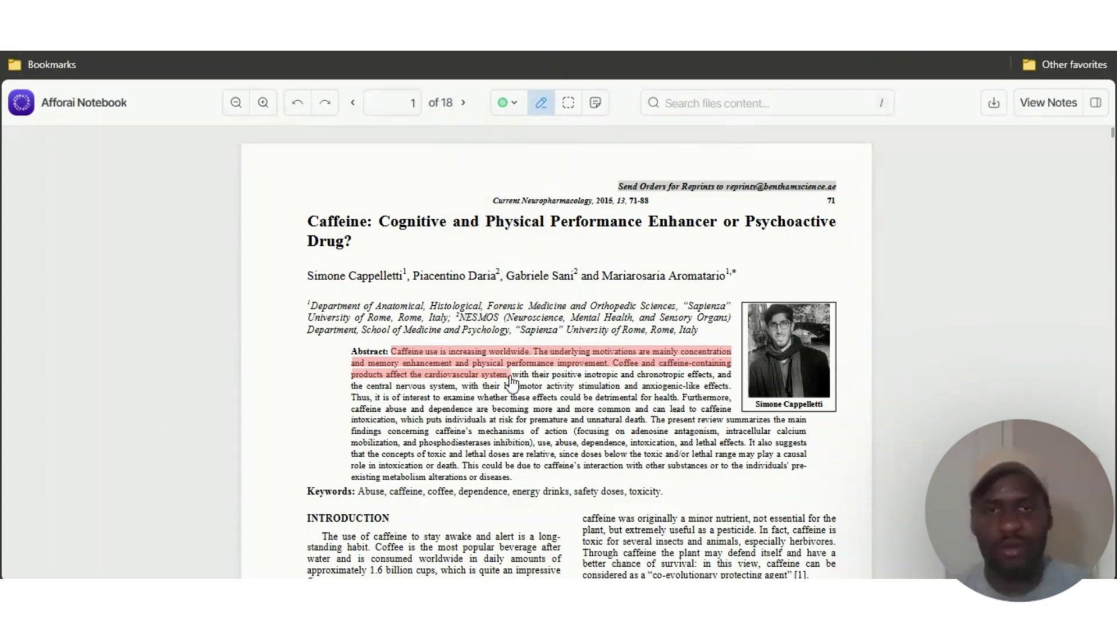
Delete the red highlight from the abstract's opening sentences
left_click(491, 377)
left_click(937, 386)
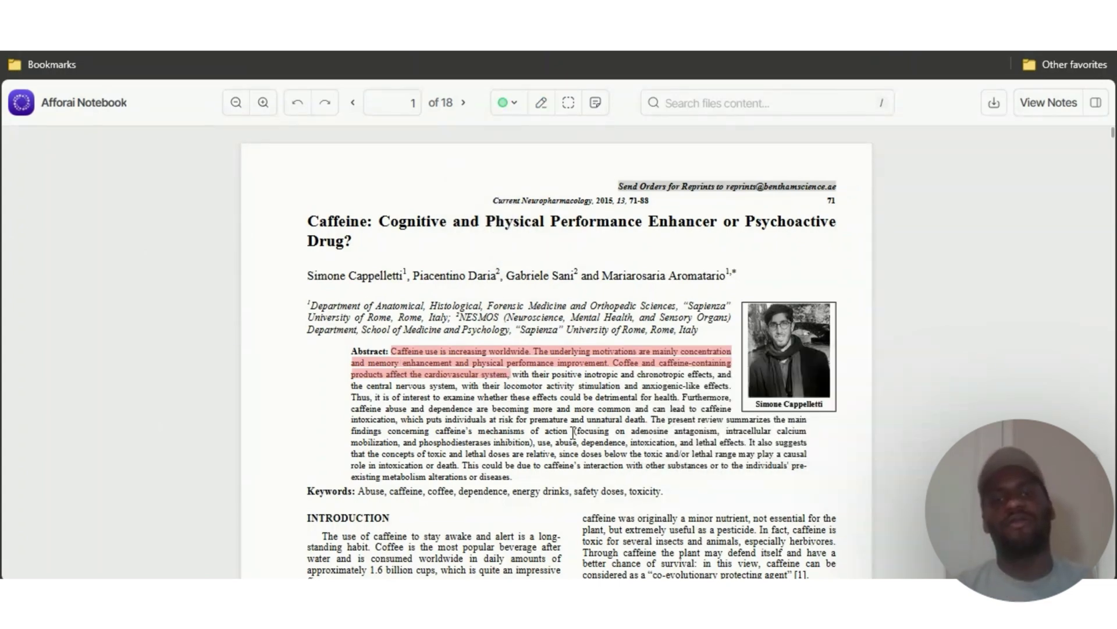
left_click(444, 363)
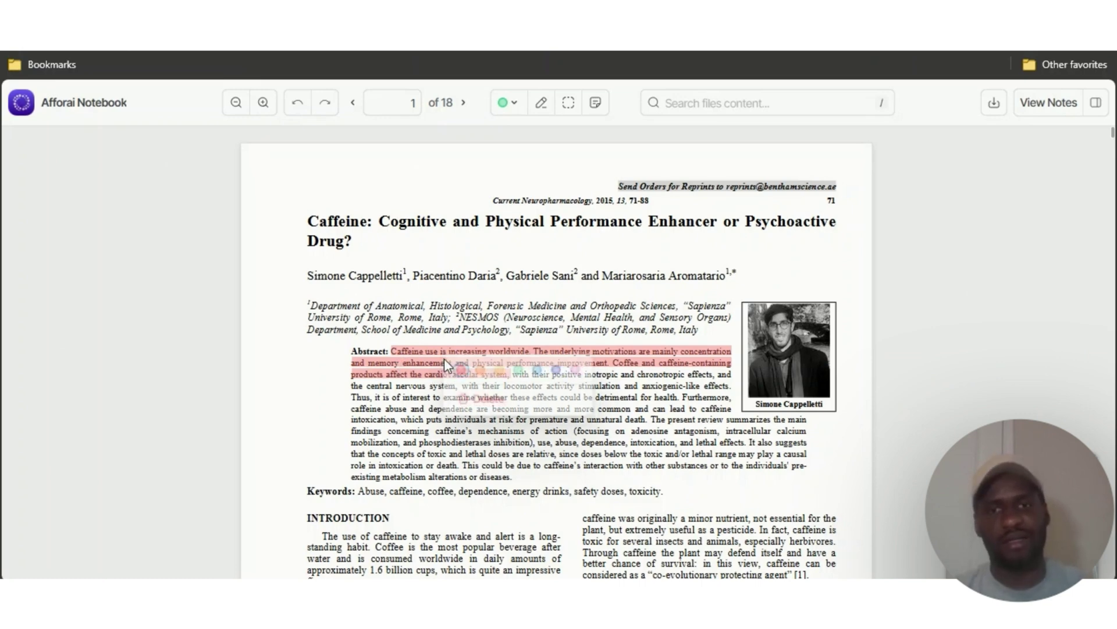
left_click_drag(490, 407, 489, 403)
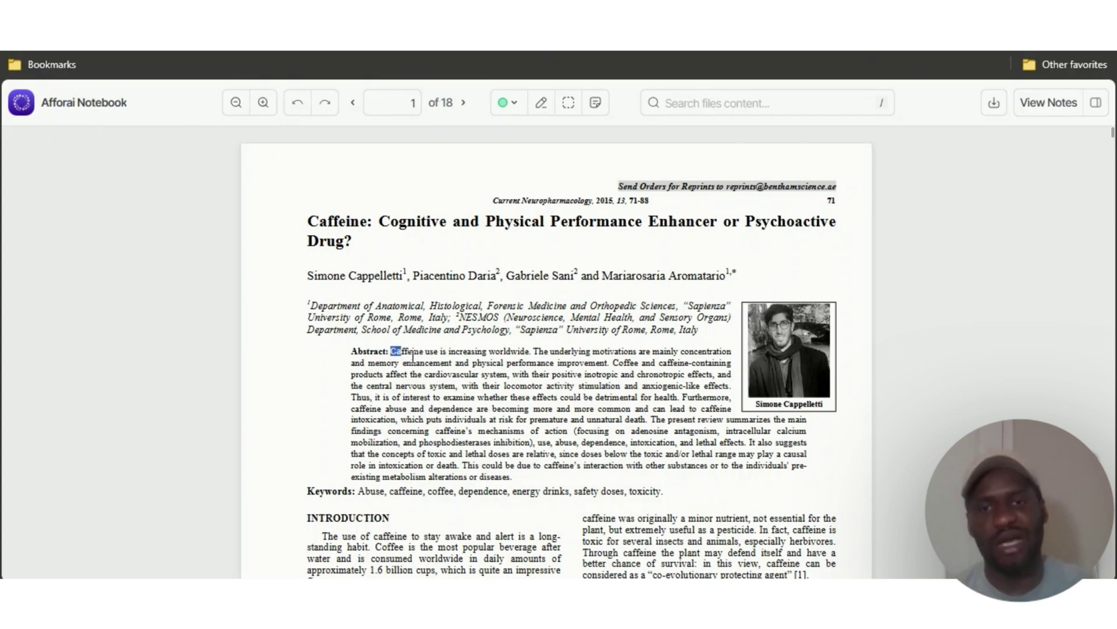
Highlight the abstract's opening sentences in green, through "affect the cardiovascular system"
left_click_drag(412, 356, 523, 380)
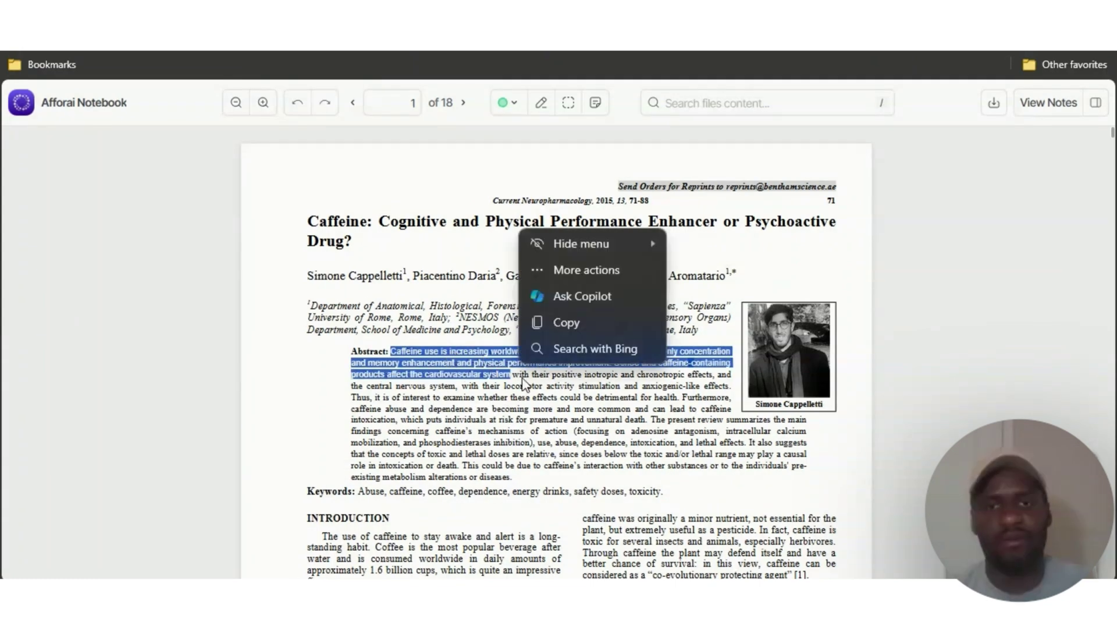
left_click(491, 372)
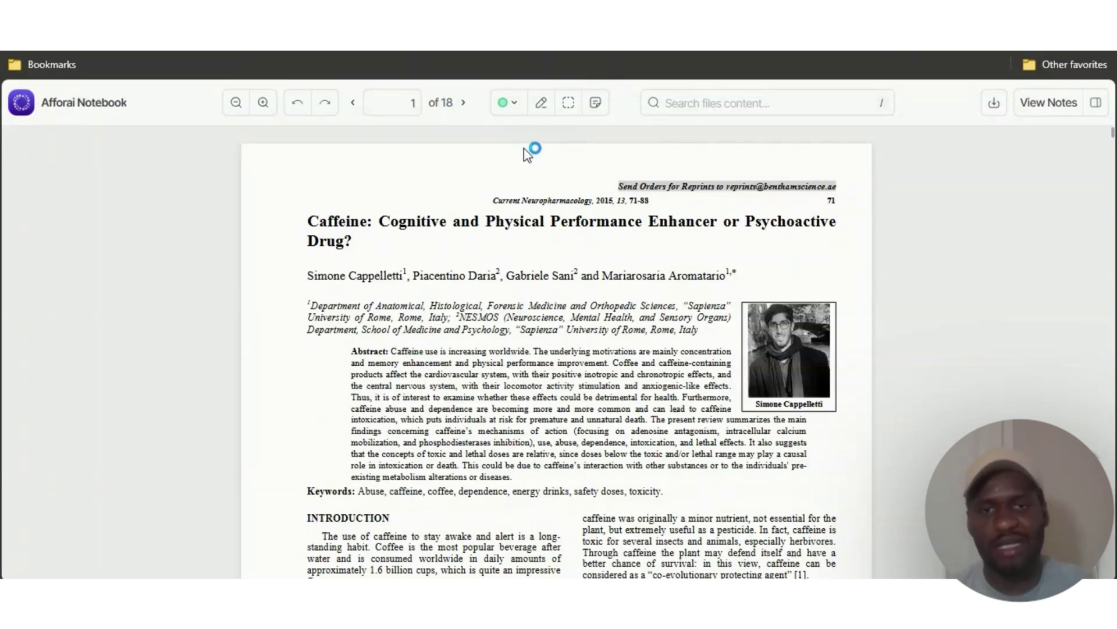
left_click(542, 105)
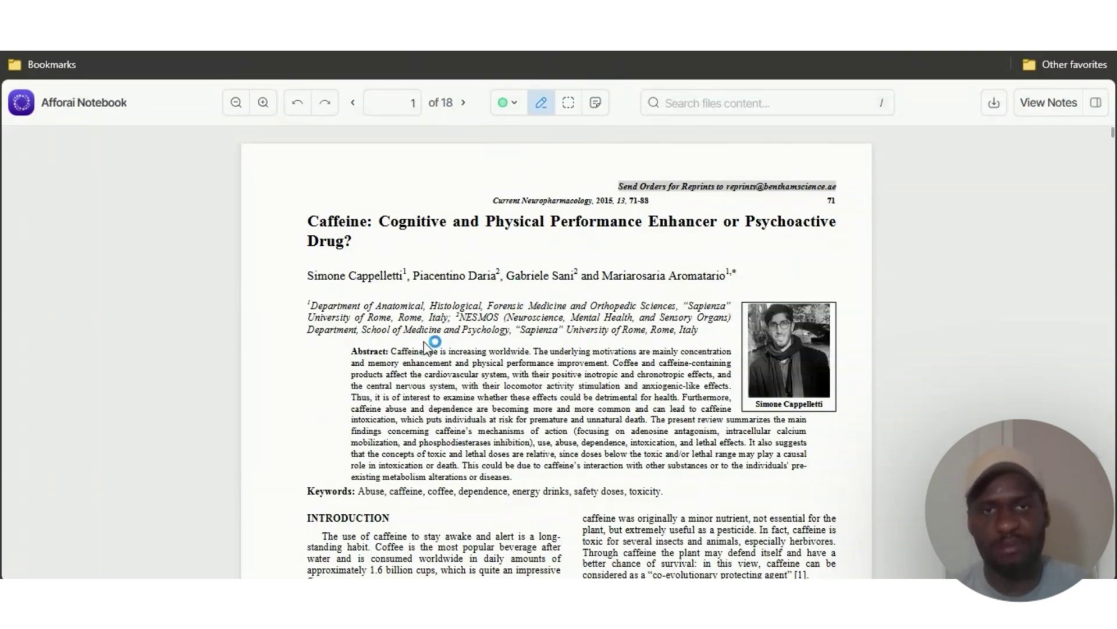
mouse_move(391, 352)
left_mouse_down()
mouse_move(465, 355)
mouse_move(509, 375)
left_mouse_up()
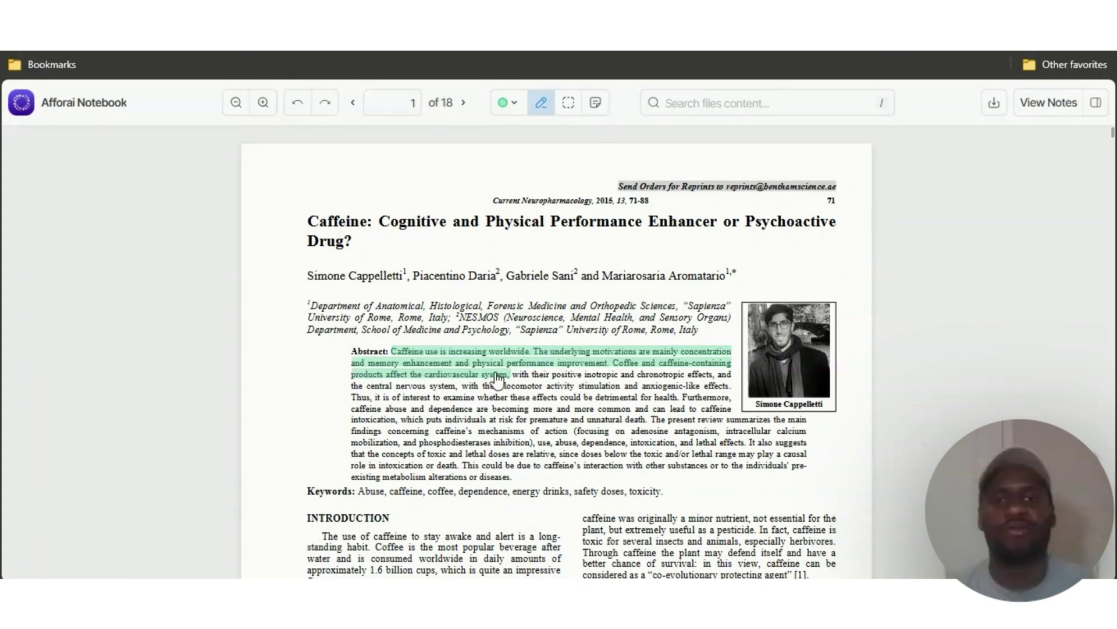